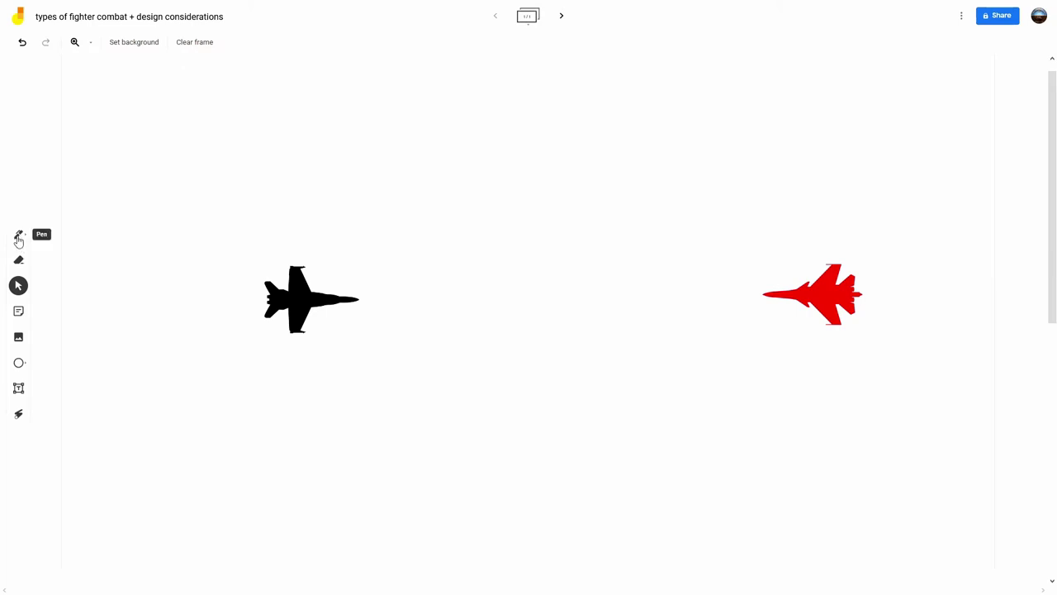
# Handwrite 'BVR' at the top left and 'WVR' at the top right with the pen.
pyautogui.click(18, 238)
pyautogui.moveTo(180, 71)
pyautogui.mouseDown()
pyautogui.moveTo(188, 115)
pyautogui.moveTo(176, 72)
pyautogui.moveTo(300, 80)
pyautogui.moveTo(326, 144)
pyautogui.mouseUp()
pyautogui.moveTo(323, 77); pyautogui.dragTo(376, 132)
pyautogui.moveTo(651, 85)
pyautogui.mouseDown()
pyautogui.moveTo(713, 140)
pyautogui.moveTo(727, 81)
pyautogui.moveTo(788, 69)
pyautogui.moveTo(808, 140)
pyautogui.moveTo(855, 124)
pyautogui.mouseUp()
# Move the black jet down-left and the red jet to sit level with it.
pyautogui.click(18, 285)
pyautogui.moveTo(307, 297); pyautogui.dragTo(258, 364)
pyautogui.click(395, 370)
pyautogui.moveTo(827, 290)
pyautogui.mouseDown()
pyautogui.moveTo(835, 398)
pyautogui.moveTo(835, 380)
pyautogui.mouseUp()
pyautogui.click(287, 177)
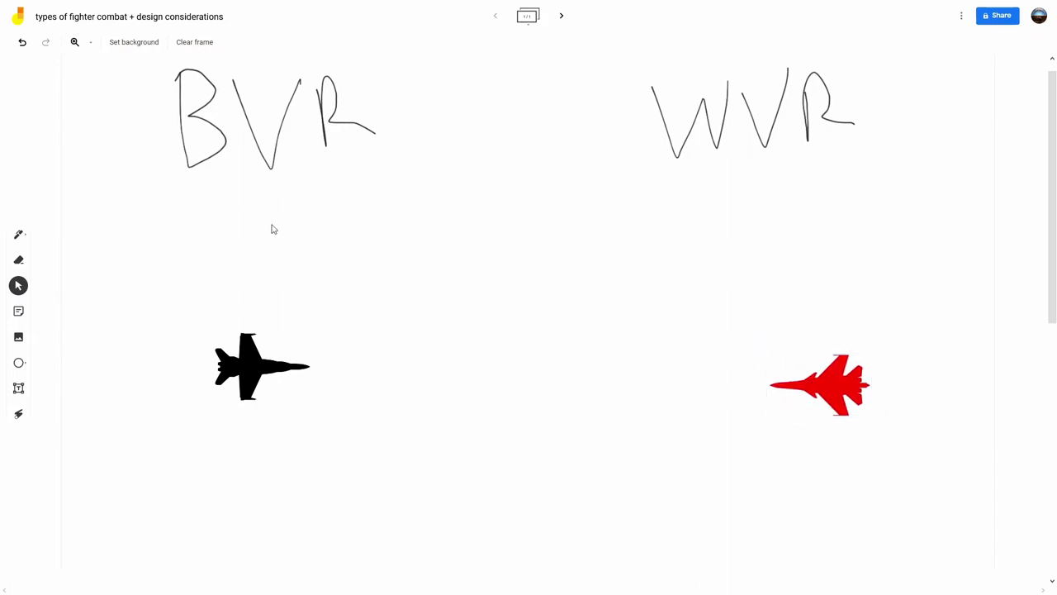
pyautogui.moveTo(277, 372); pyautogui.dragTo(273, 373)
pyautogui.click(465, 387)
pyautogui.moveTo(830, 389); pyautogui.dragTo(842, 367)
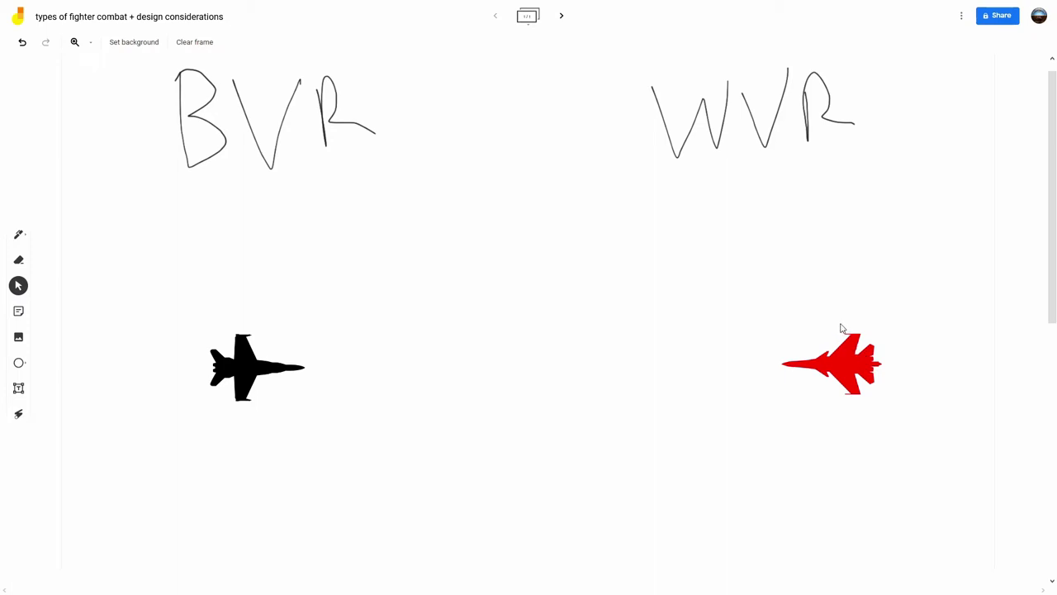
# Shift the red jet down-right, and try the black jet near the bottom before raising it.
pyautogui.moveTo(843, 364); pyautogui.dragTo(869, 439)
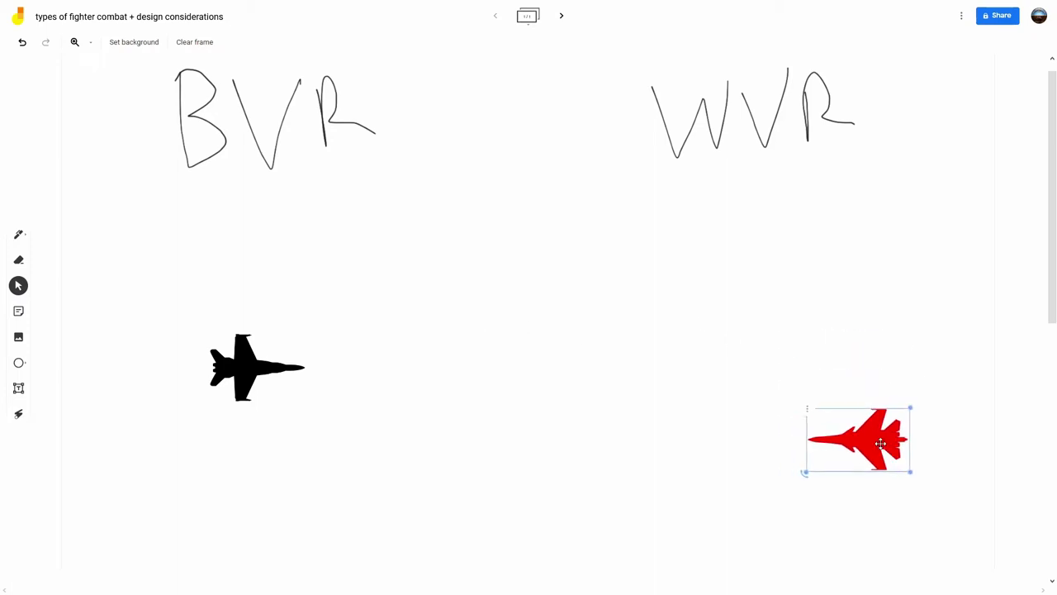
pyautogui.moveTo(257, 376); pyautogui.dragTo(241, 520)
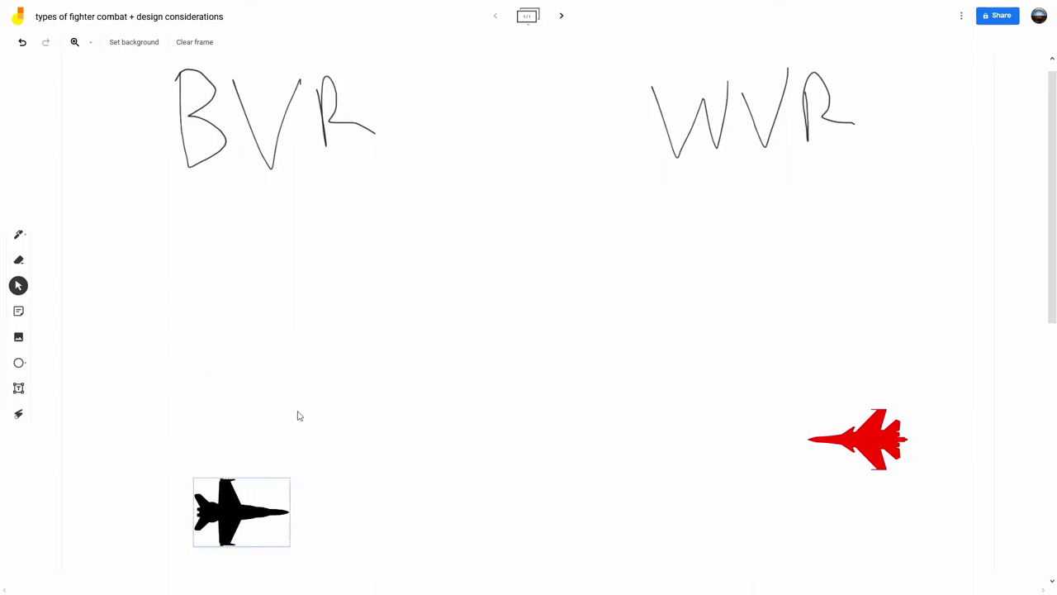
pyautogui.moveTo(264, 491)
pyautogui.mouseDown()
pyautogui.moveTo(250, 446)
pyautogui.moveTo(250, 486)
pyautogui.mouseUp()
pyautogui.click(326, 517)
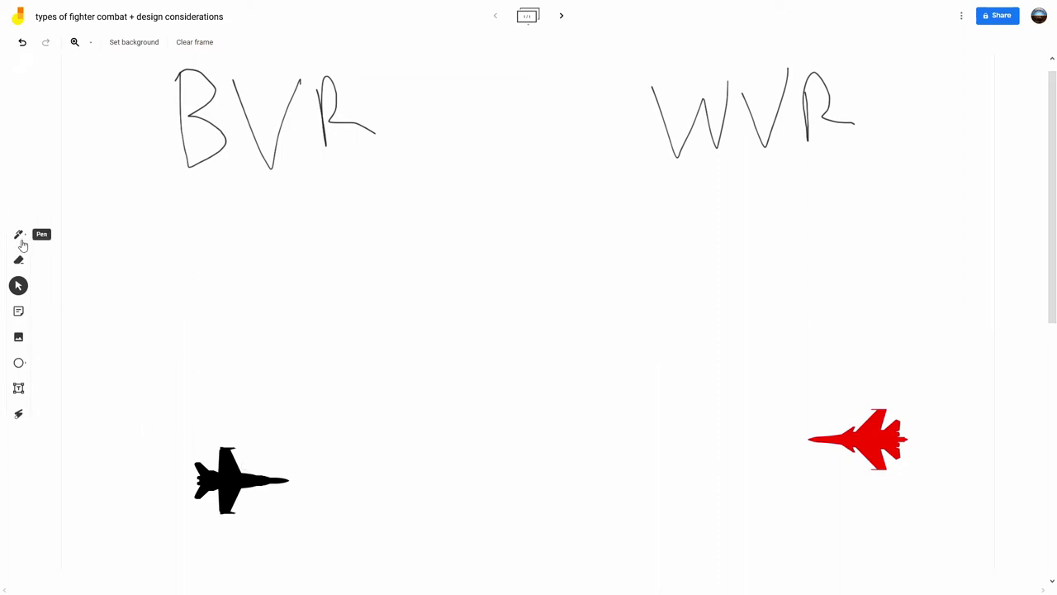
pyautogui.moveTo(241, 479); pyautogui.dragTo(244, 347)
pyautogui.click(252, 392)
# Raise the red jet under WVR and settle the black jet lower under BVR.
pyautogui.click(264, 395)
pyautogui.moveTo(859, 462); pyautogui.dragTo(847, 348)
pyautogui.click(633, 356)
pyautogui.moveTo(281, 361); pyautogui.dragTo(251, 361)
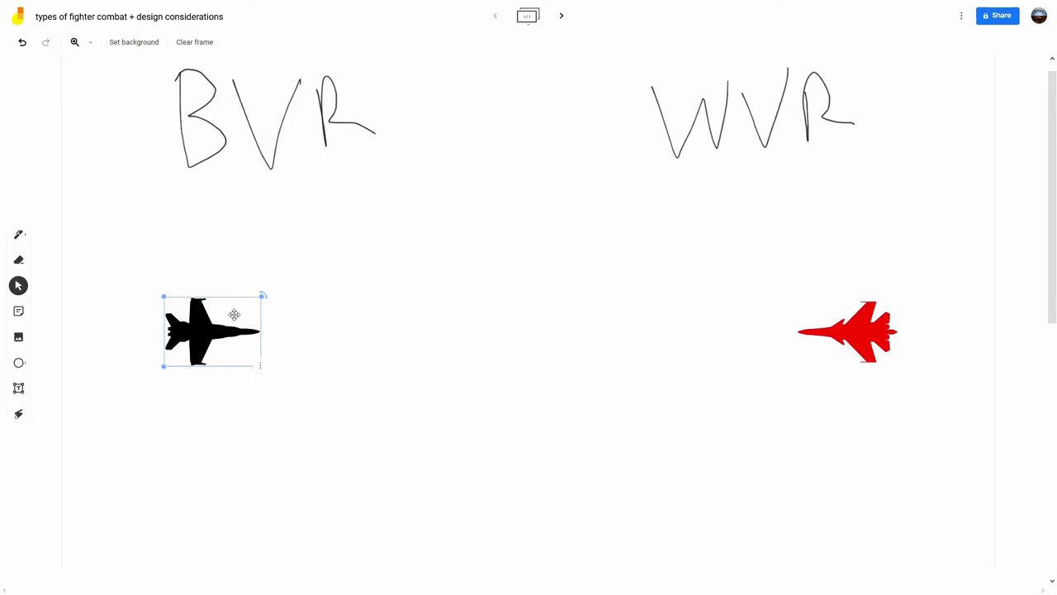
pyautogui.moveTo(213, 345); pyautogui.dragTo(259, 431)
pyautogui.click(230, 458)
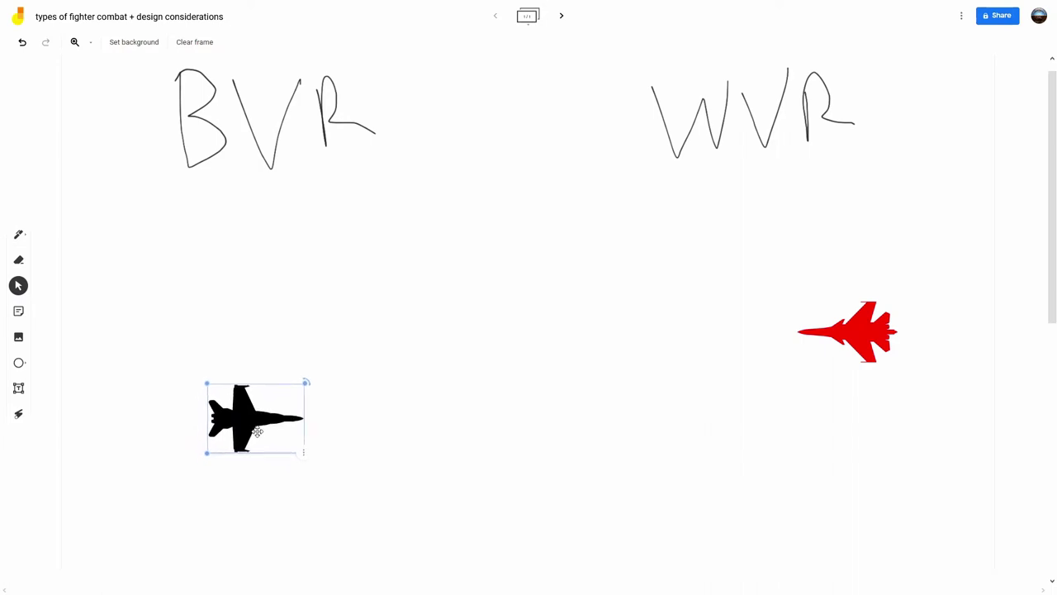
# Write 'Alt' under BVR with the pen, adding a stroke to fix the middle letter.
pyautogui.click(269, 502)
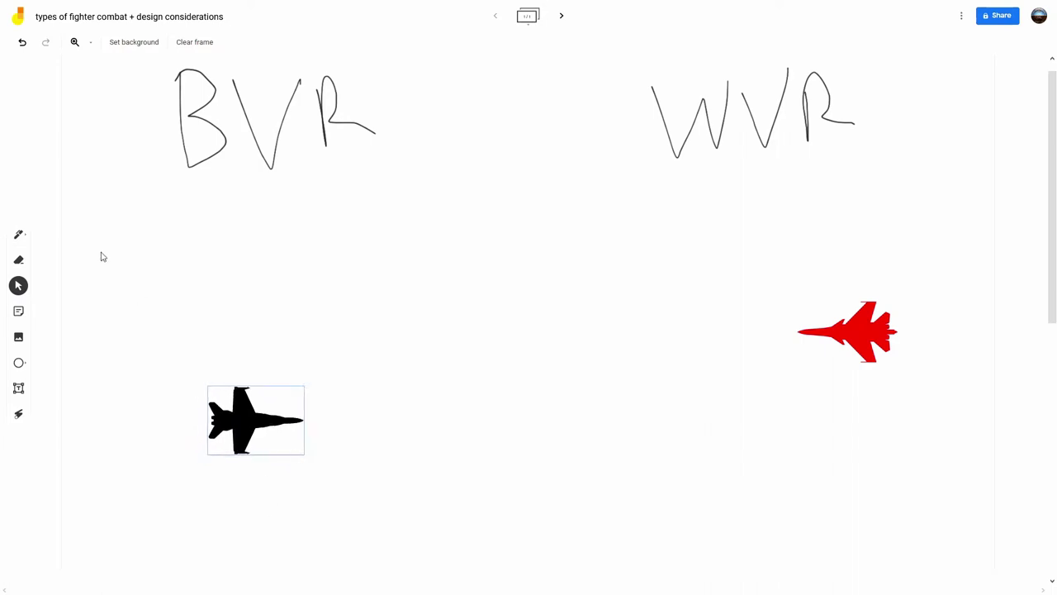
pyautogui.click(19, 235)
pyautogui.click(199, 278)
pyautogui.moveTo(199, 278); pyautogui.dragTo(239, 284)
pyautogui.moveTo(236, 269); pyautogui.dragTo(261, 261)
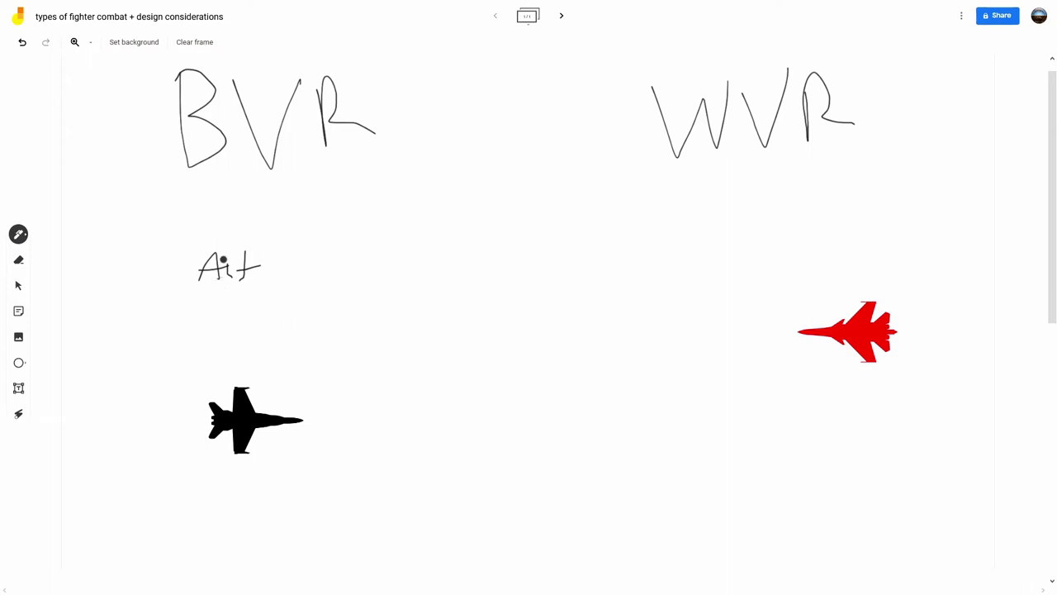
pyautogui.moveTo(226, 252); pyautogui.dragTo(229, 271)
# Erase the handwritten 'Alt' and write 'Speed' in its place below BVR.
pyautogui.click(19, 260)
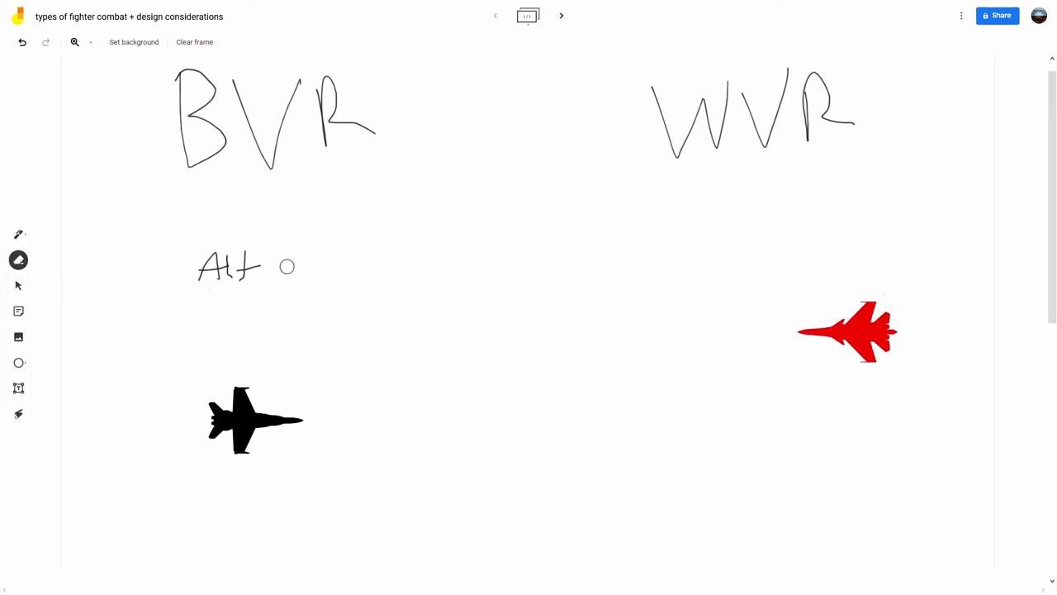
pyautogui.moveTo(273, 266); pyautogui.dragTo(134, 251)
pyautogui.click(19, 236)
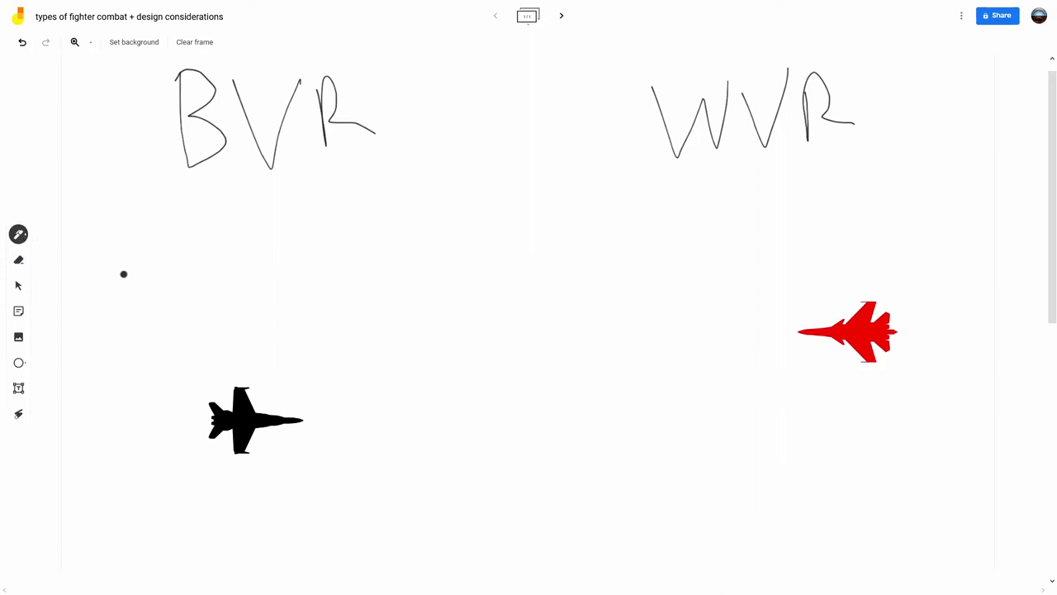
pyautogui.moveTo(190, 223)
pyautogui.mouseDown()
pyautogui.moveTo(160, 266)
pyautogui.moveTo(198, 290)
pyautogui.moveTo(227, 250)
pyautogui.moveTo(295, 286)
pyautogui.mouseUp()
# Shift the red jet down-right and place the black jet just below 'Speed'.
pyautogui.click(19, 285)
pyautogui.click(258, 411)
pyautogui.moveTo(258, 411); pyautogui.dragTo(228, 396)
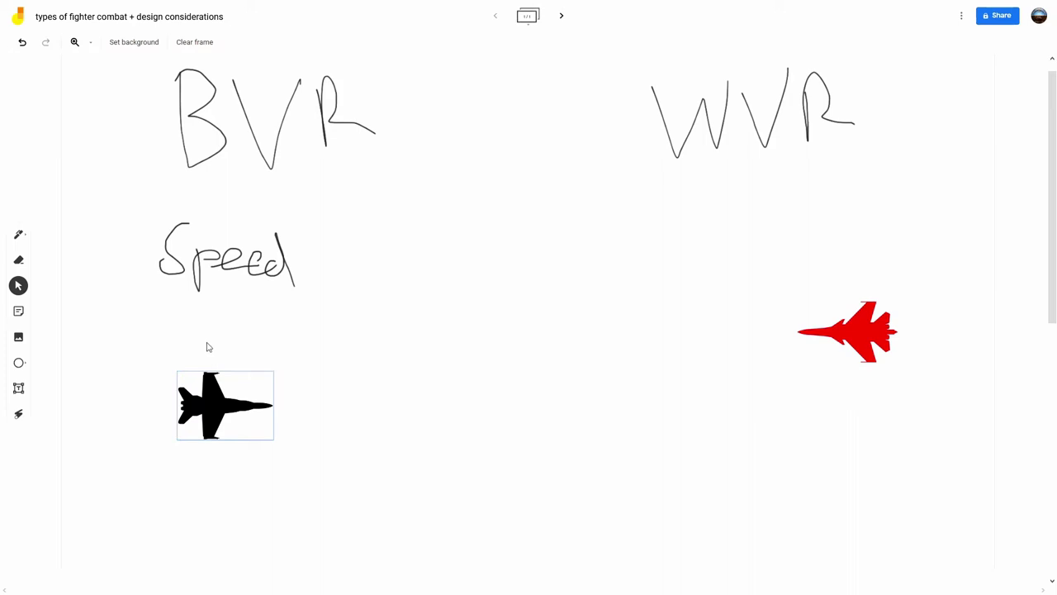
pyautogui.click(826, 332)
pyautogui.moveTo(825, 332); pyautogui.dragTo(838, 383)
pyautogui.click(178, 398)
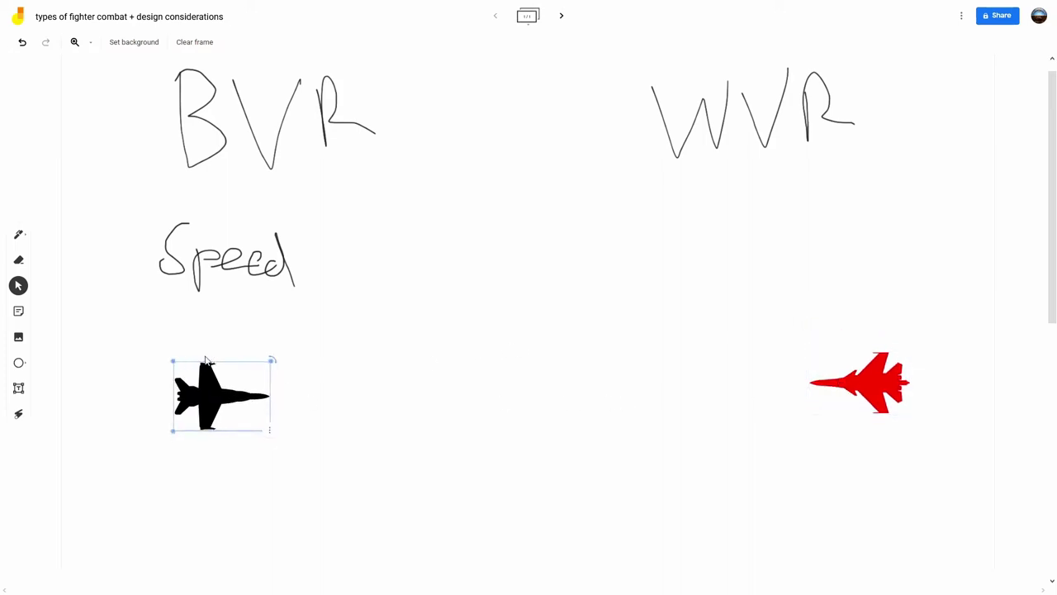
pyautogui.moveTo(213, 360); pyautogui.dragTo(209, 350)
pyautogui.moveTo(209, 401); pyautogui.dragTo(211, 375)
pyautogui.click(212, 415)
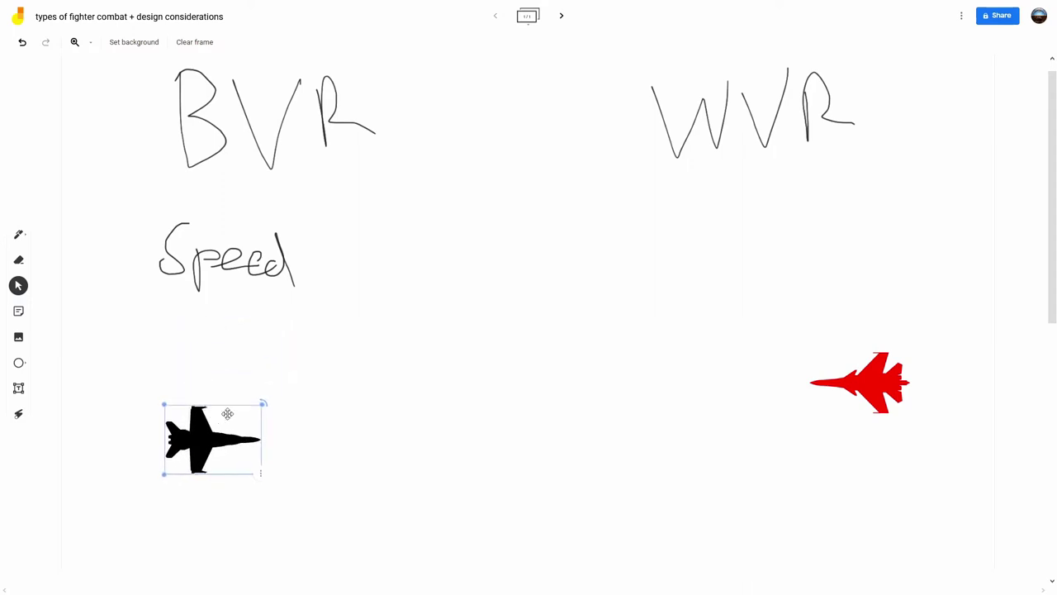
pyautogui.click(330, 412)
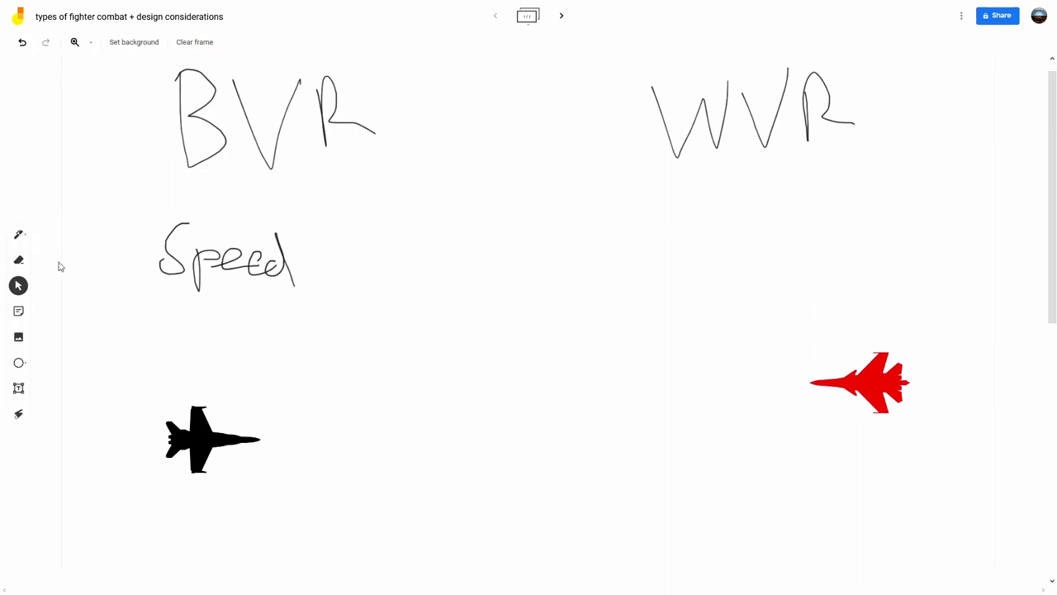
pyautogui.moveTo(212, 443)
pyautogui.mouseDown()
pyautogui.moveTo(210, 341)
pyautogui.moveTo(200, 446)
pyautogui.mouseUp()
# Rub out the handwritten 'Speed' label with the eraser.
pyautogui.click(220, 400)
pyautogui.click(202, 373)
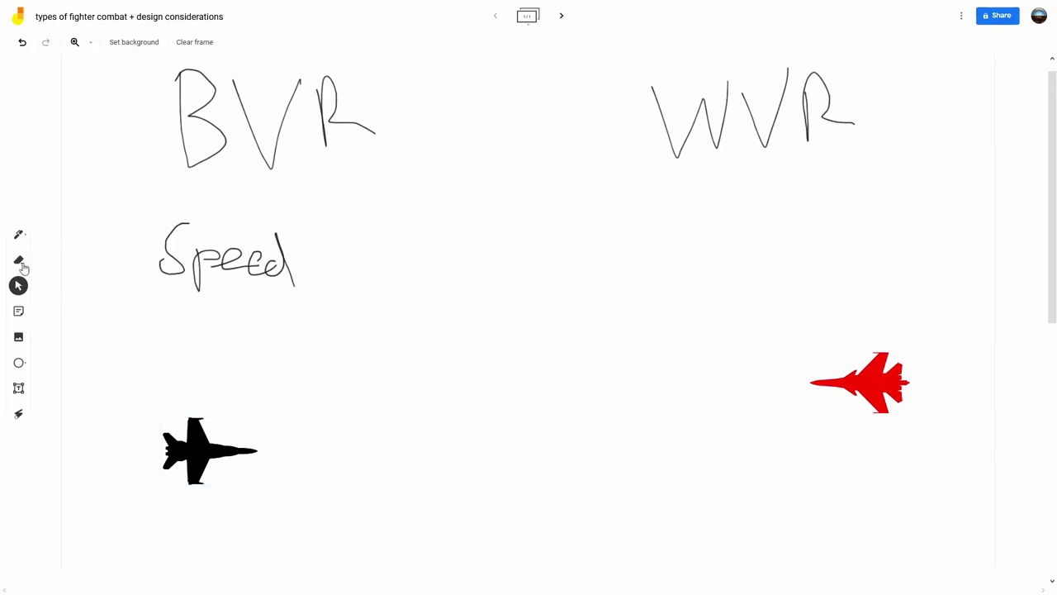
pyautogui.click(18, 259)
pyautogui.moveTo(343, 296)
pyautogui.mouseDown()
pyautogui.moveTo(253, 265)
pyautogui.moveTo(250, 236)
pyautogui.moveTo(170, 302)
pyautogui.moveTo(158, 252)
pyautogui.mouseUp()
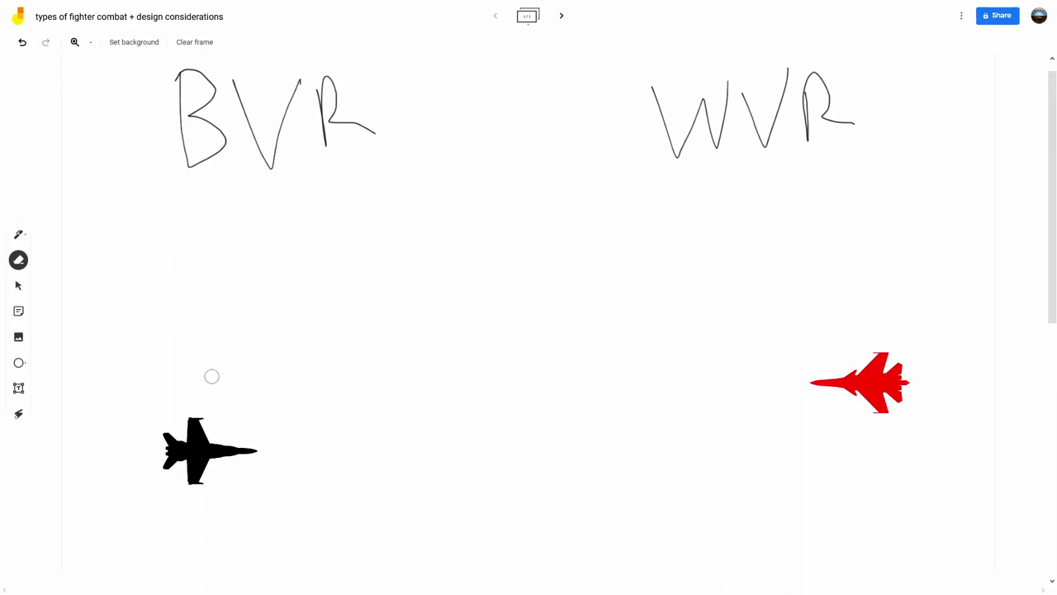
pyautogui.click(18, 286)
pyautogui.click(18, 234)
# Move the black jet up and rotate it to face left.
pyautogui.click(18, 286)
pyautogui.moveTo(198, 461); pyautogui.dragTo(234, 378)
pyautogui.click(219, 398)
pyautogui.click(235, 384)
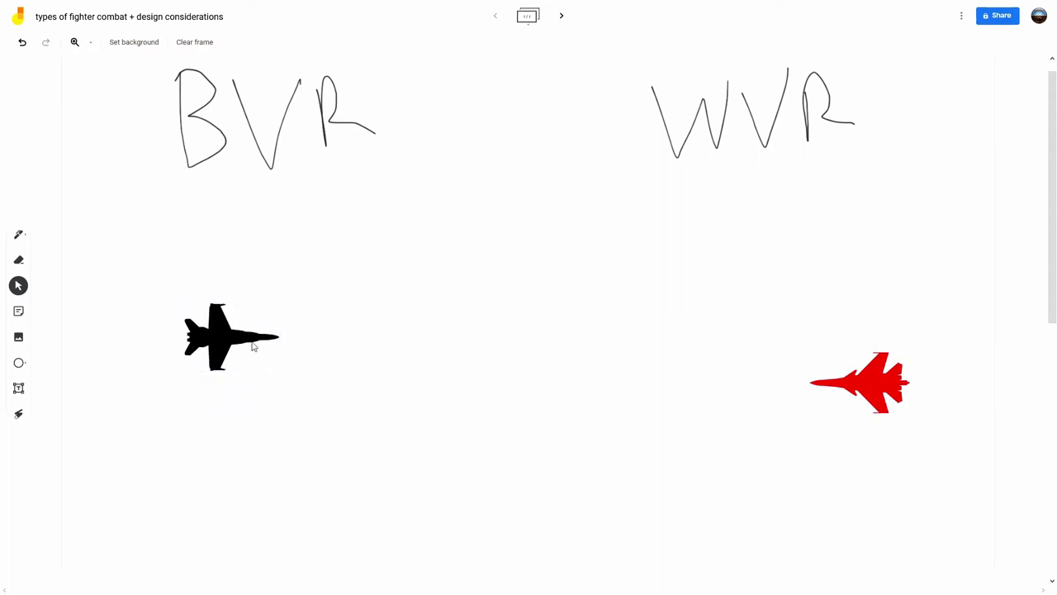
pyautogui.moveTo(264, 337); pyautogui.dragTo(427, 384)
# Bring the black jet toward the centre and enlarge both the red and black jets.
pyautogui.moveTo(891, 401); pyautogui.dragTo(826, 396)
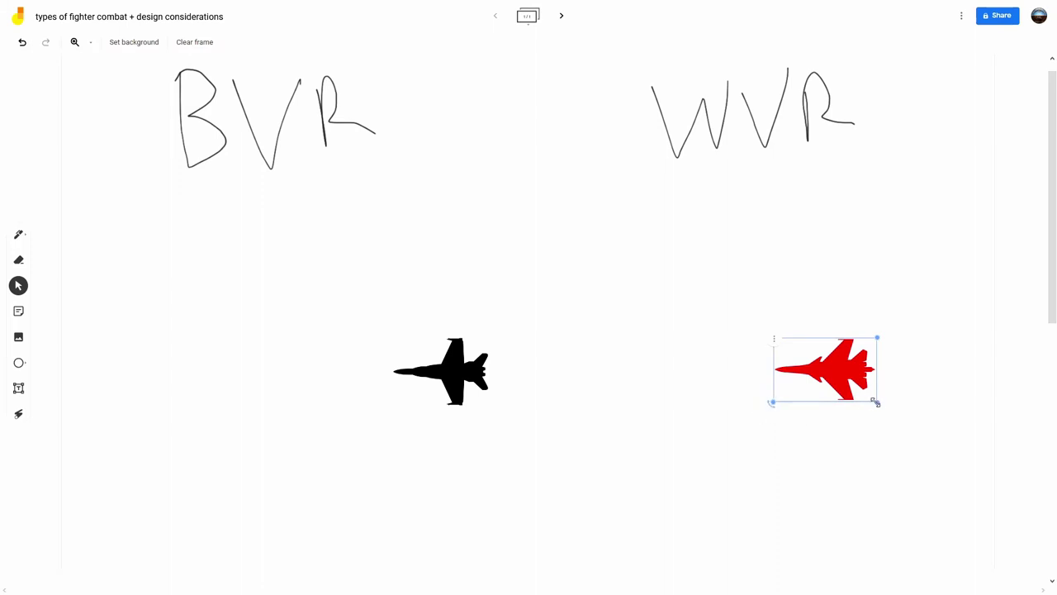
pyautogui.moveTo(877, 402)
pyautogui.mouseDown()
pyautogui.moveTo(911, 426)
pyautogui.moveTo(888, 388)
pyautogui.mouseUp()
pyautogui.click(645, 371)
pyautogui.click(482, 356)
pyautogui.moveTo(491, 337); pyautogui.dragTo(501, 328)
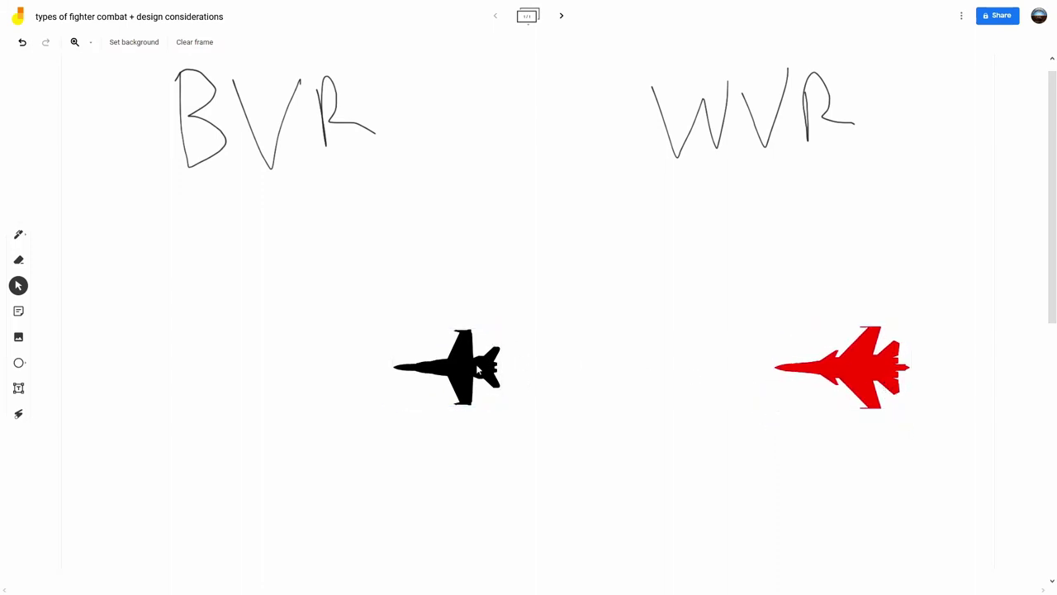
# Rotate the black jet to point right, level it on the left, and adjust the red jet.
pyautogui.moveTo(473, 363); pyautogui.dragTo(450, 361)
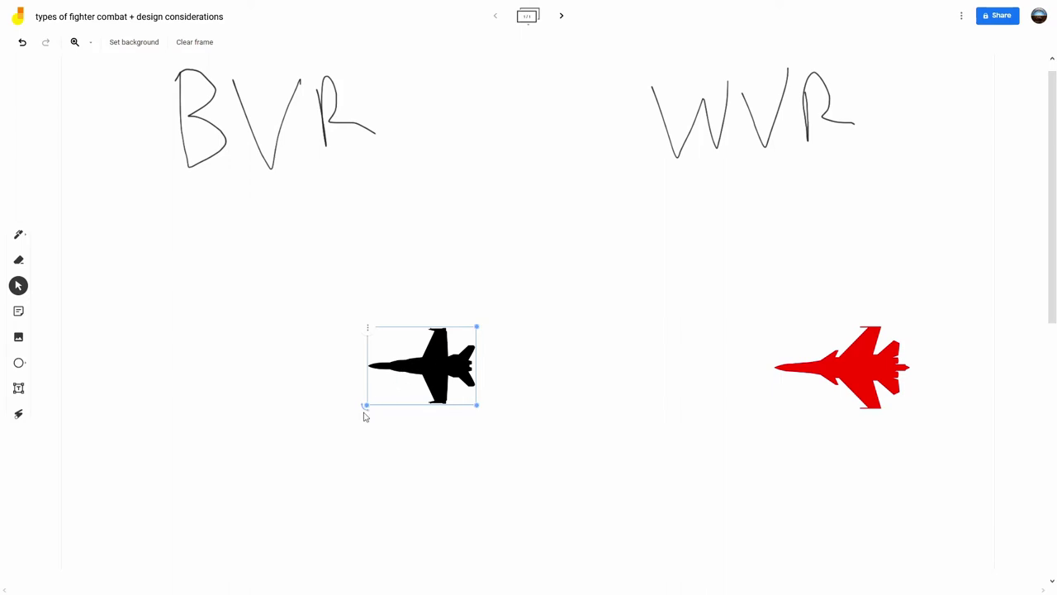
pyautogui.moveTo(364, 415); pyautogui.dragTo(472, 333)
pyautogui.moveTo(433, 376); pyautogui.dragTo(297, 376)
pyautogui.click(337, 427)
pyautogui.moveTo(900, 385); pyautogui.dragTo(868, 388)
pyautogui.click(464, 365)
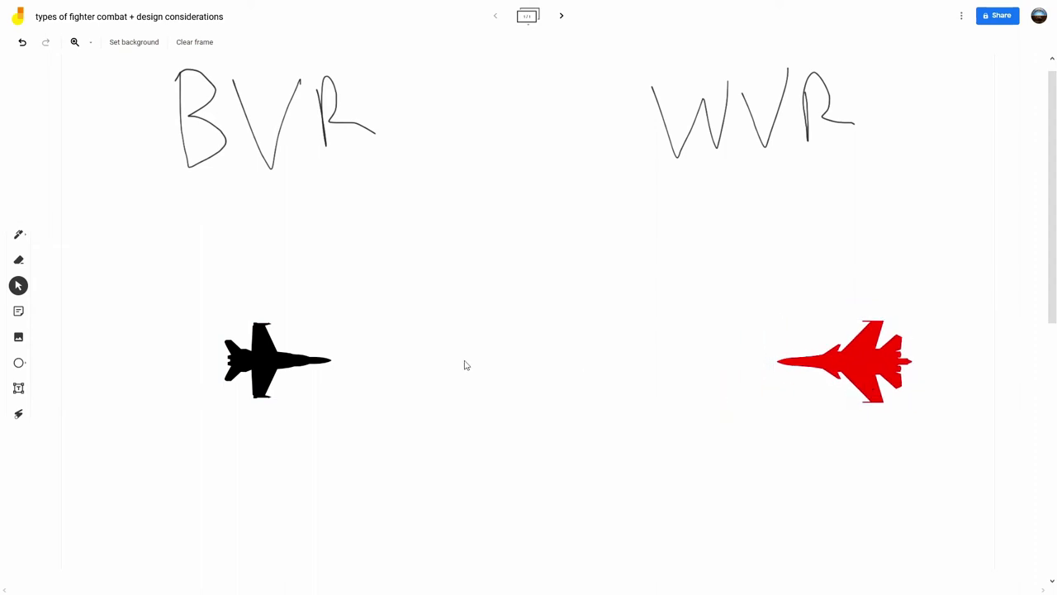
# Draw a flight line leftward from the red jet and nudge both jets into place.
pyautogui.click(18, 234)
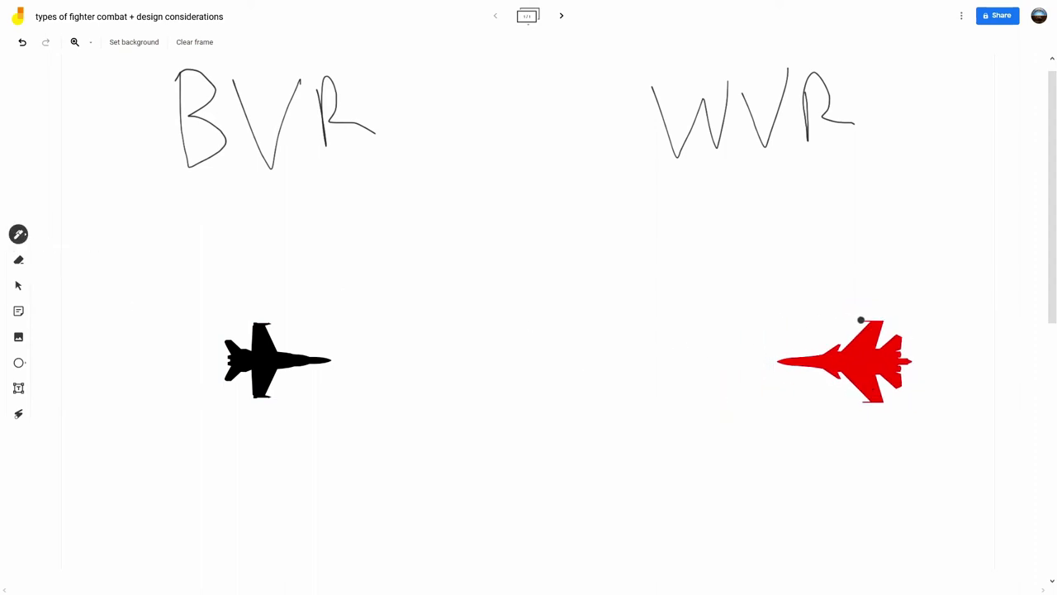
pyautogui.moveTo(855, 337); pyautogui.dragTo(660, 334)
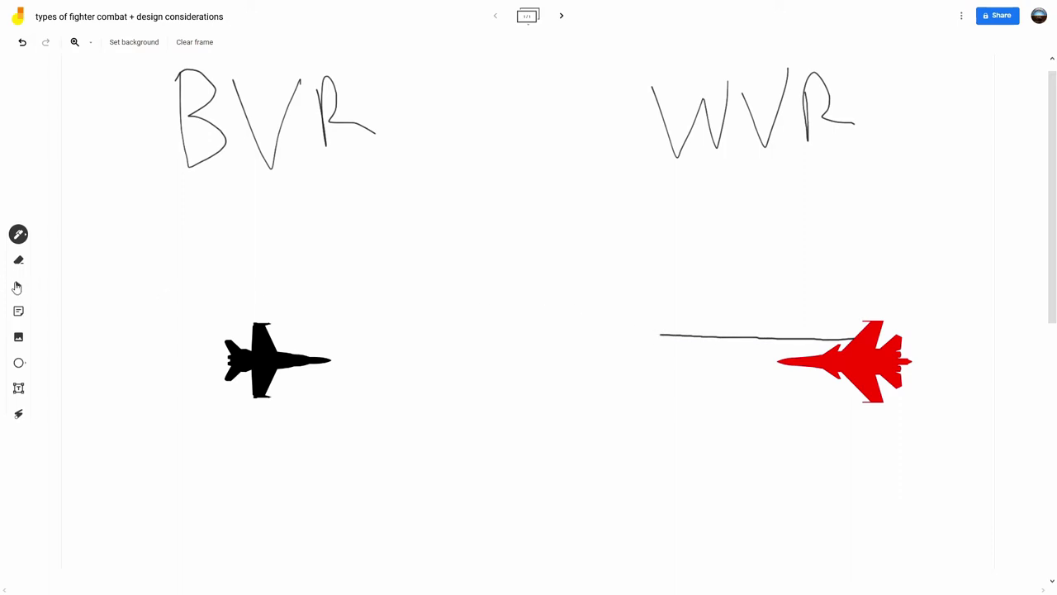
pyautogui.click(18, 285)
pyautogui.moveTo(291, 359); pyautogui.dragTo(283, 347)
pyautogui.moveTo(882, 378); pyautogui.dragTo(877, 372)
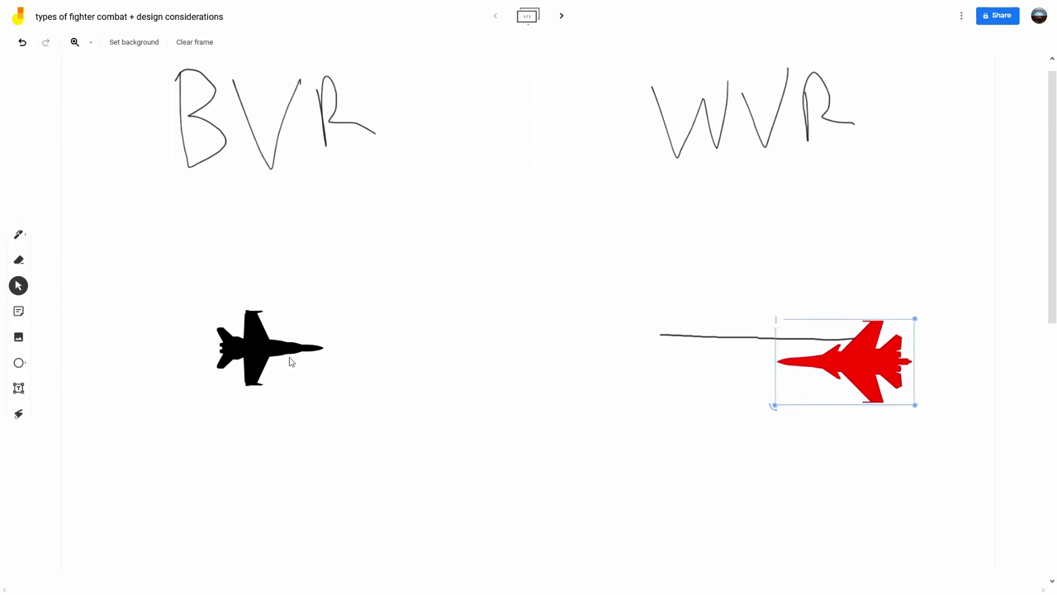
pyautogui.moveTo(281, 360); pyautogui.dragTo(285, 373)
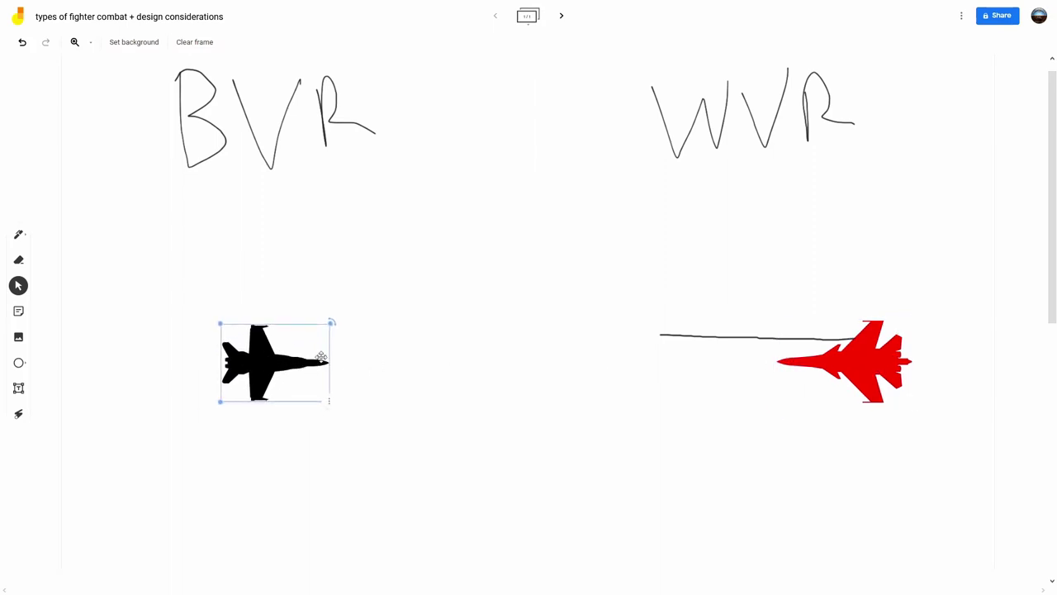
pyautogui.click(347, 328)
pyautogui.moveTo(323, 362); pyautogui.dragTo(336, 372)
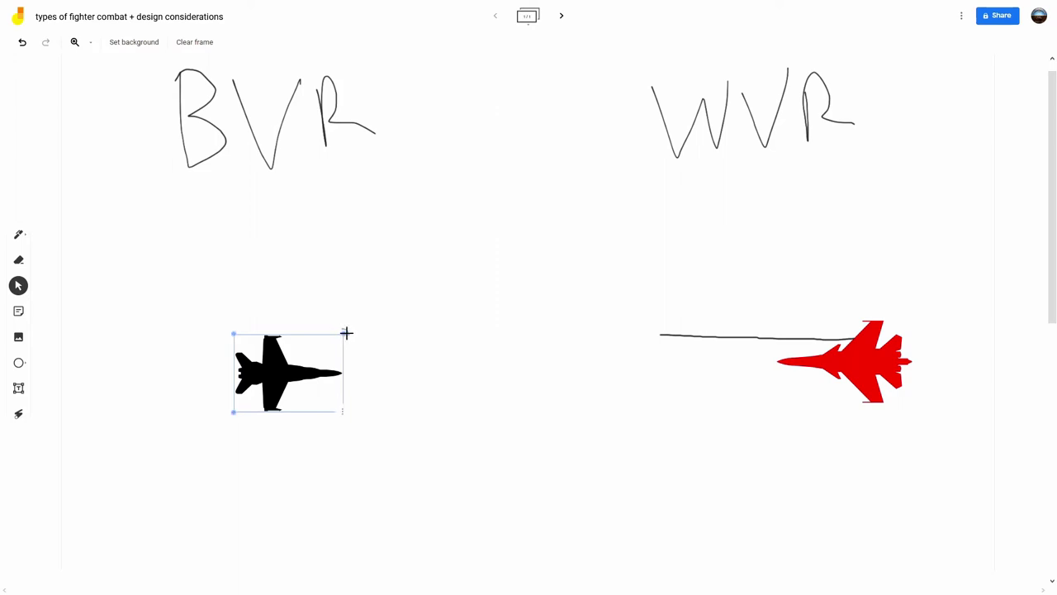
pyautogui.moveTo(345, 332); pyautogui.dragTo(407, 303)
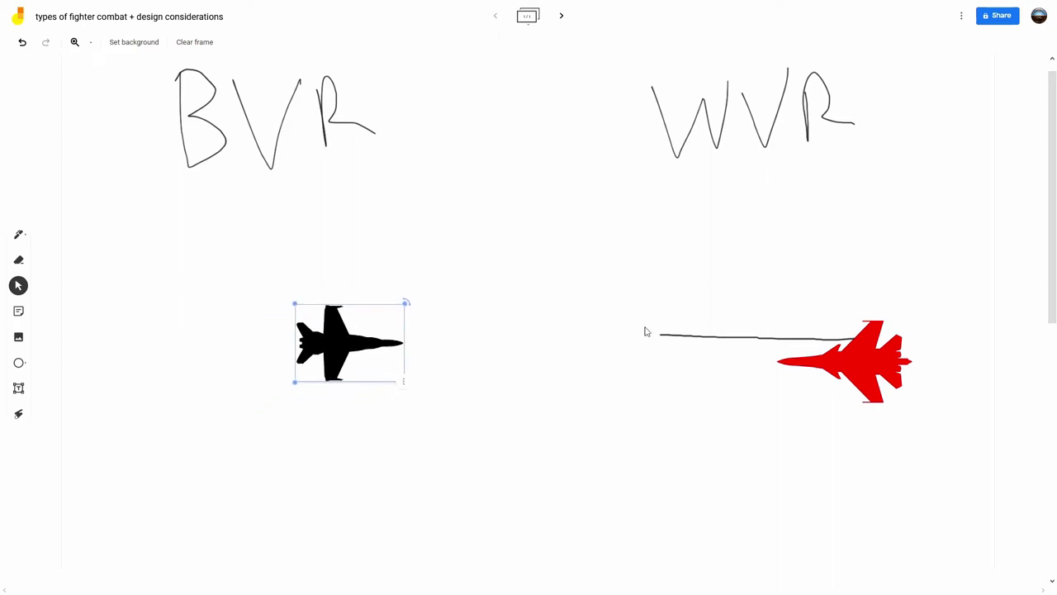
# Mark an X at the flight line's left end and add two dashes beyond it.
pyautogui.click(19, 234)
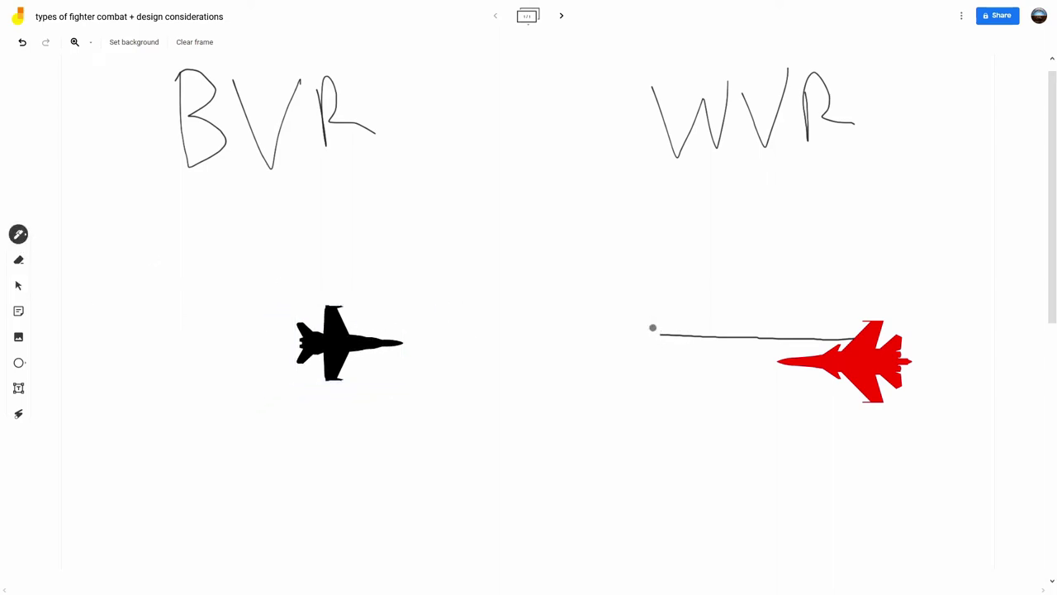
pyautogui.moveTo(648, 323); pyautogui.dragTo(673, 346)
pyautogui.moveTo(660, 329); pyautogui.dragTo(644, 345)
pyautogui.moveTo(611, 337); pyautogui.dragTo(598, 338)
pyautogui.moveTo(573, 338); pyautogui.dragTo(546, 338)
# Rotate the black jet to face left and level it slightly lower.
pyautogui.click(18, 285)
pyautogui.moveTo(375, 357); pyautogui.dragTo(388, 353)
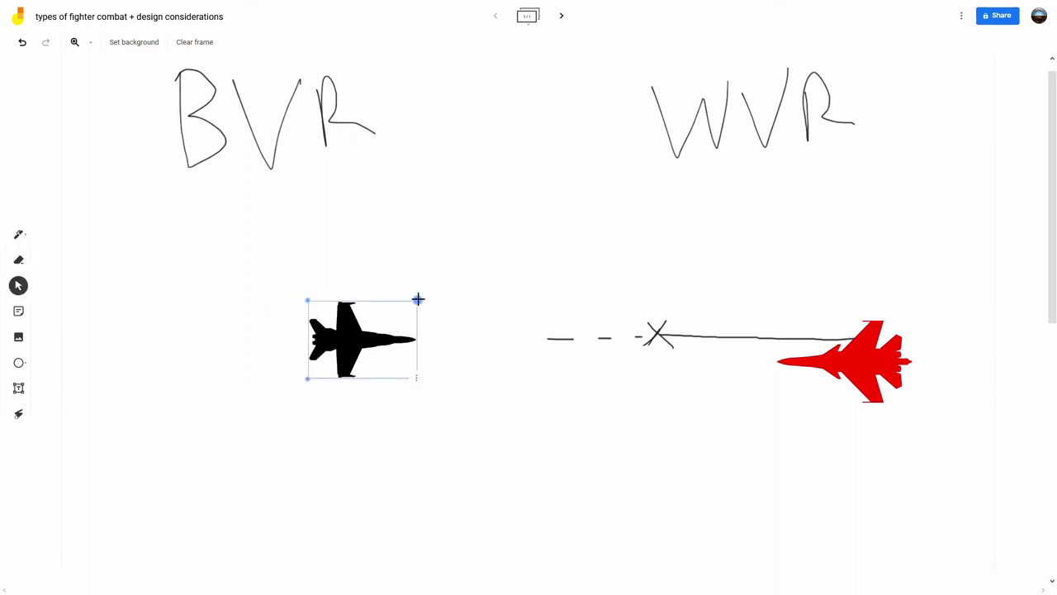
pyautogui.moveTo(418, 299); pyautogui.dragTo(307, 377)
pyautogui.moveTo(366, 342); pyautogui.dragTo(325, 348)
pyautogui.click(436, 365)
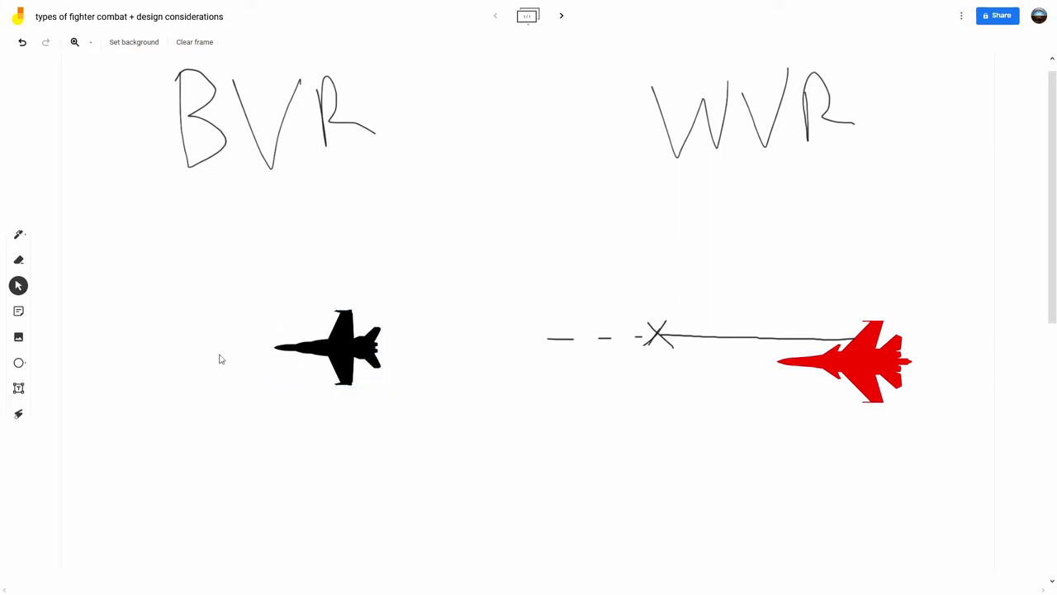
# Draw an arrow left from the black jet's nose and add short dashes extending the trail.
pyautogui.click(19, 236)
pyautogui.moveTo(283, 350)
pyautogui.mouseDown()
pyautogui.moveTo(128, 358)
pyautogui.moveTo(173, 364)
pyautogui.mouseUp()
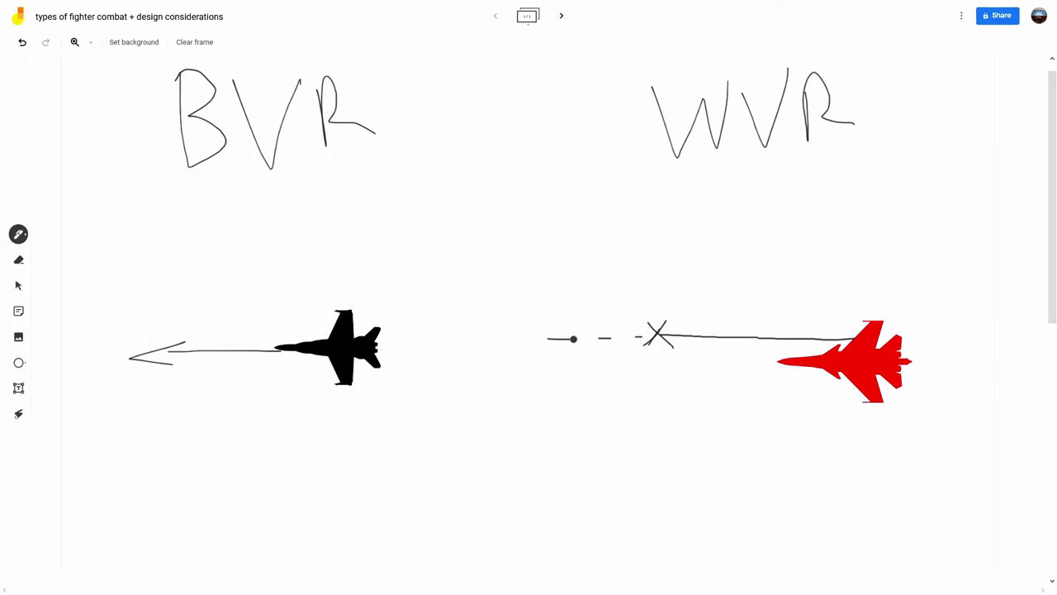
pyautogui.moveTo(532, 339); pyautogui.dragTo(530, 340)
pyautogui.moveTo(513, 339); pyautogui.dragTo(508, 340)
pyautogui.click(18, 260)
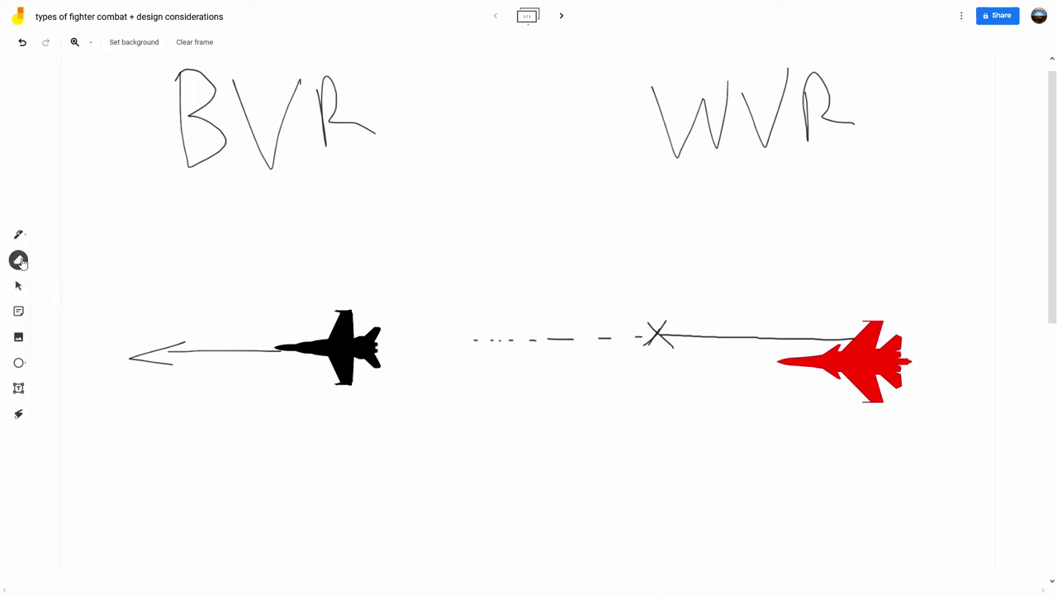
pyautogui.click(18, 235)
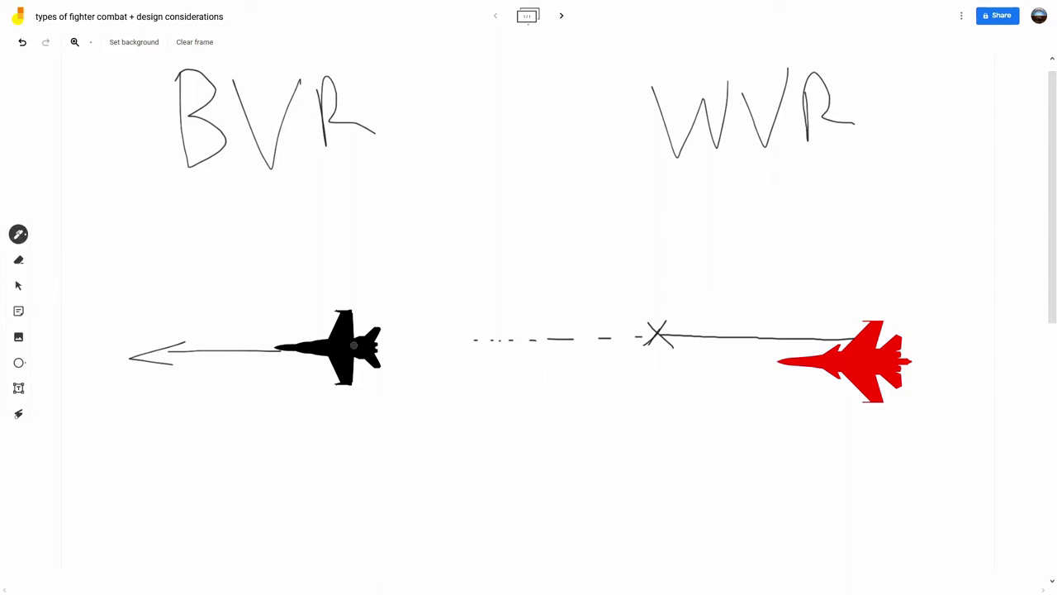
# Erase the arrow, X and dashes, plus the flight line left of the red jet.
pyautogui.click(18, 259)
pyautogui.click(18, 236)
pyautogui.click(20, 262)
pyautogui.moveTo(290, 351)
pyautogui.mouseDown()
pyautogui.moveTo(163, 328)
pyautogui.moveTo(188, 364)
pyautogui.moveTo(625, 349)
pyautogui.moveTo(668, 337)
pyautogui.mouseUp()
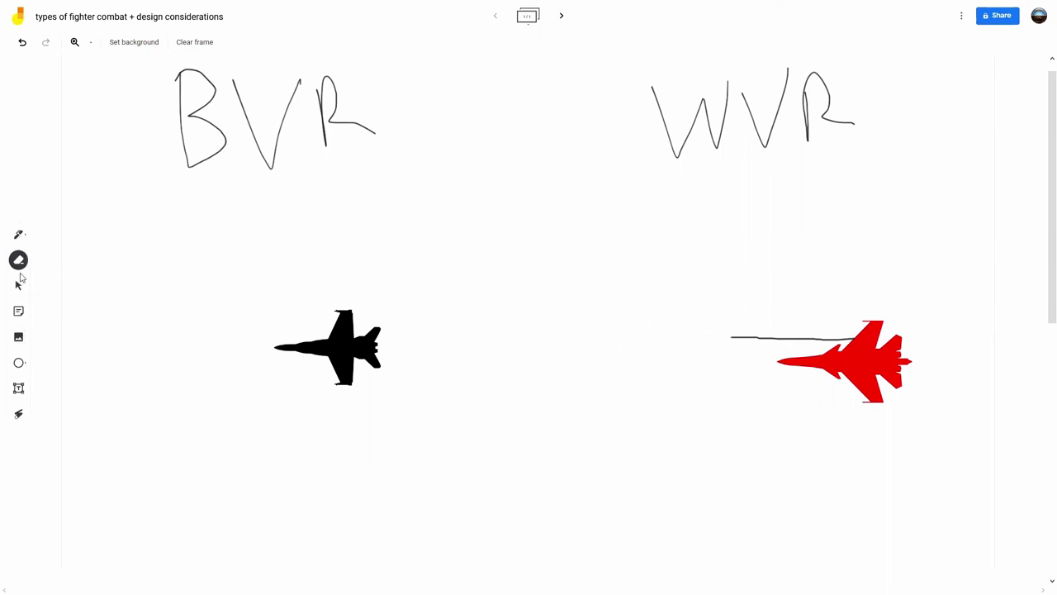
pyautogui.moveTo(750, 355)
pyautogui.mouseDown()
pyautogui.moveTo(829, 328)
pyautogui.moveTo(807, 347)
pyautogui.mouseUp()
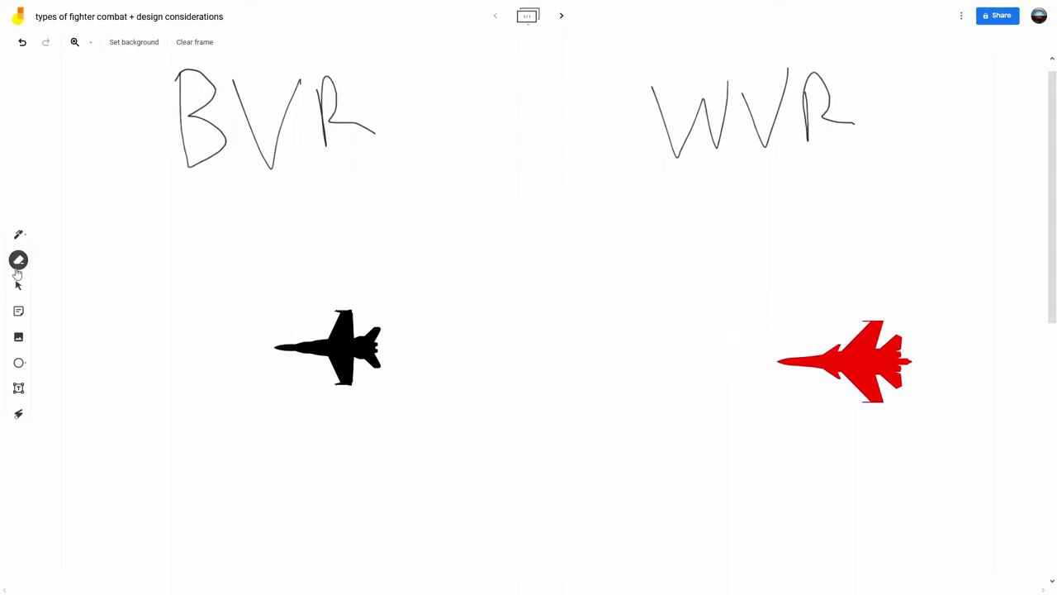
# Move the black jet left and rotate it back to horizontal.
pyautogui.click(18, 285)
pyautogui.moveTo(284, 324); pyautogui.dragTo(157, 323)
pyautogui.moveTo(144, 388); pyautogui.dragTo(134, 359)
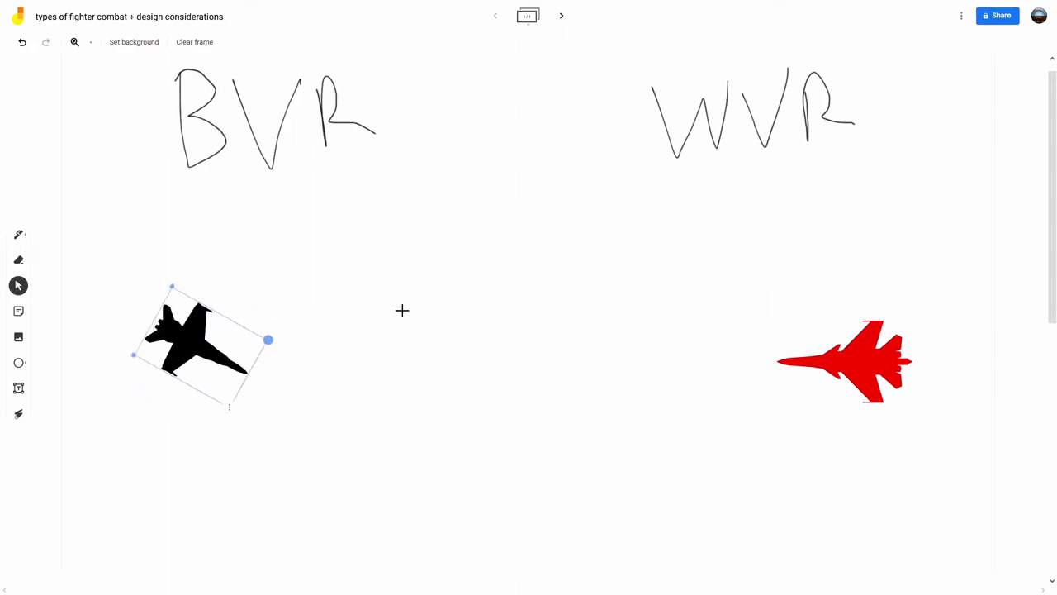
pyautogui.moveTo(396, 302); pyautogui.dragTo(349, 248)
pyautogui.click(337, 325)
# Fine-tune the black jet's height and raise the red jet slightly to match it.
pyautogui.moveTo(152, 352); pyautogui.dragTo(205, 315)
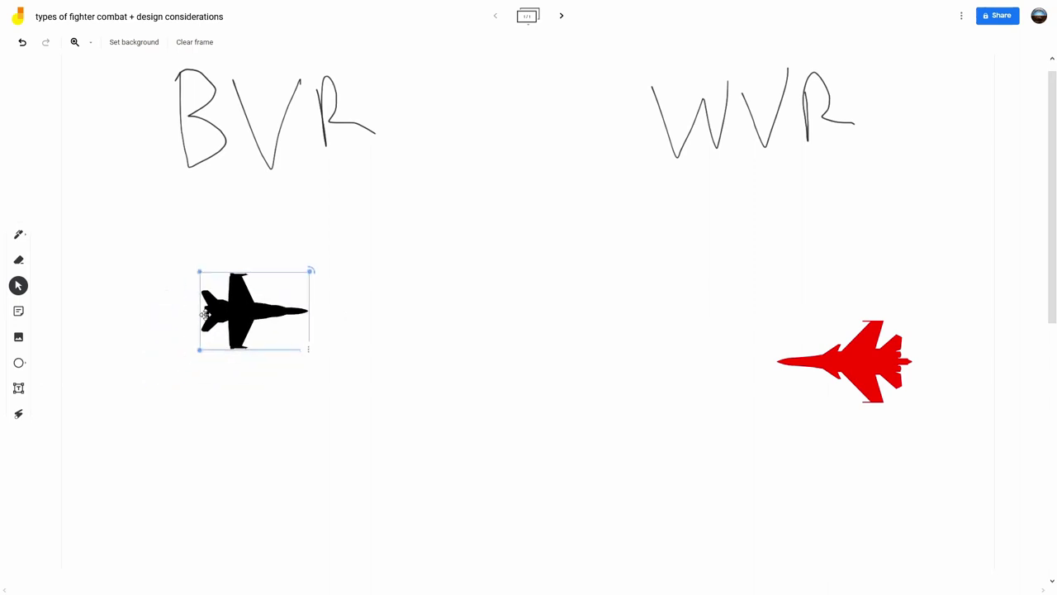
pyautogui.click(256, 368)
pyautogui.moveTo(291, 337); pyautogui.dragTo(279, 365)
pyautogui.click(374, 407)
pyautogui.moveTo(836, 361); pyautogui.dragTo(830, 332)
pyautogui.click(682, 353)
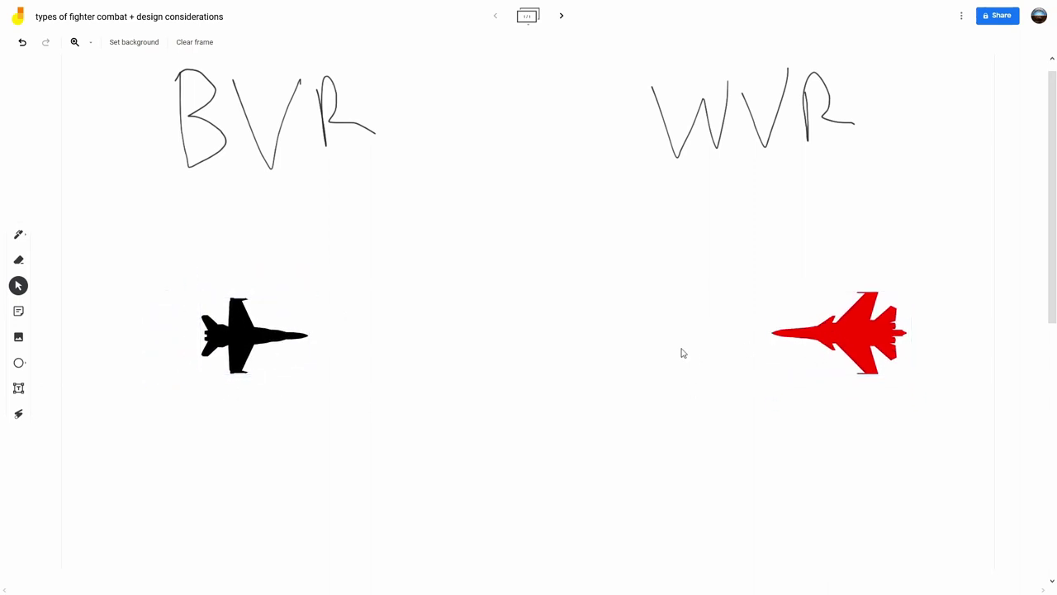
# Scrub out the BVR lettering with the eraser, including its leftover fragments.
pyautogui.click(18, 261)
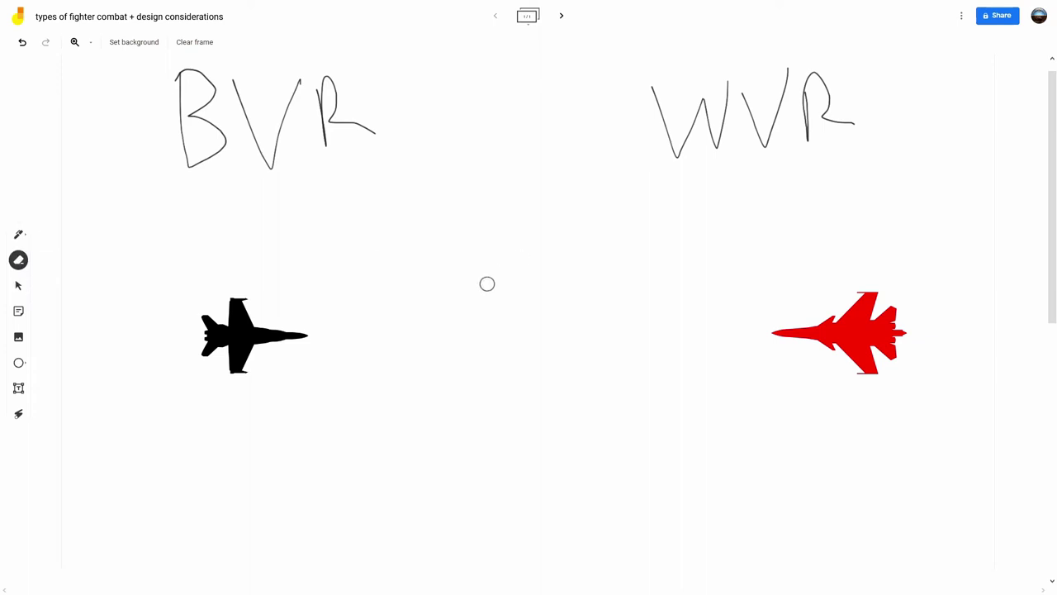
pyautogui.moveTo(352, 156)
pyautogui.mouseDown()
pyautogui.moveTo(345, 139)
pyautogui.moveTo(172, 172)
pyautogui.mouseUp()
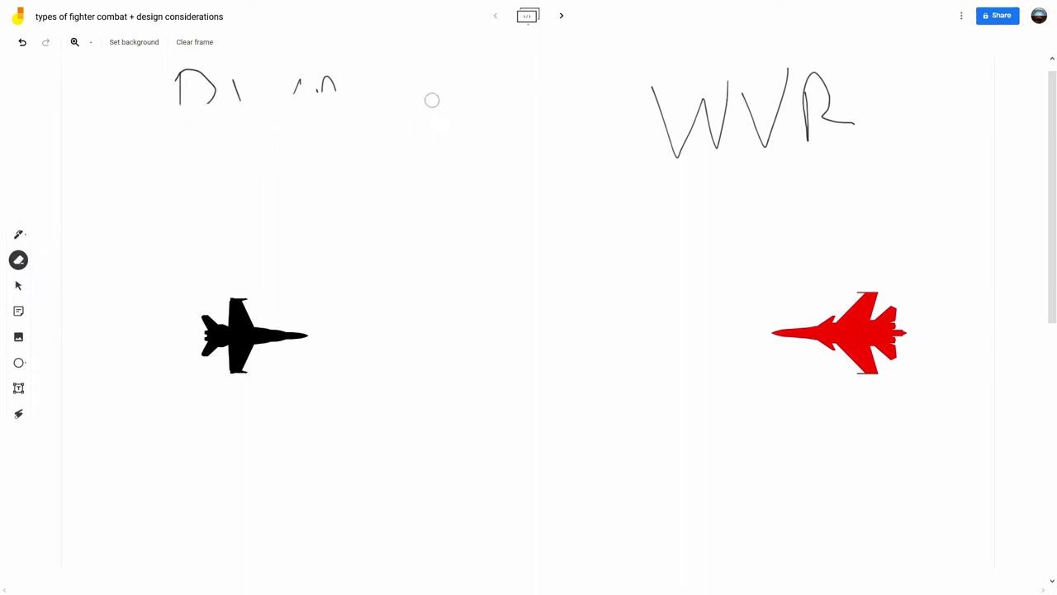
pyautogui.moveTo(370, 100); pyautogui.dragTo(226, 73)
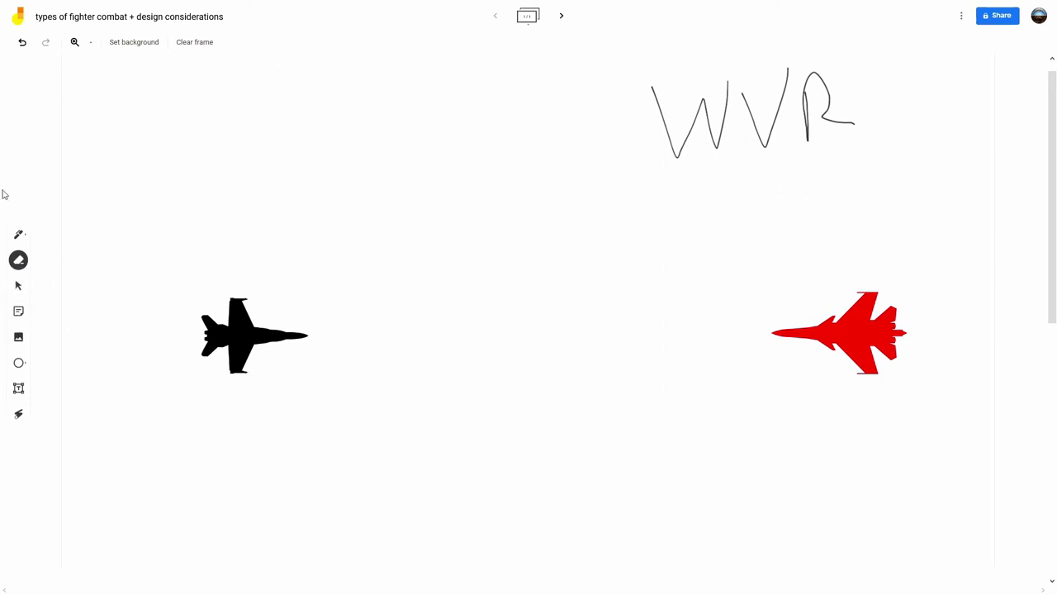
# Drag the black jet to the board centre and place the red jet just below it.
pyautogui.click(19, 285)
pyautogui.moveTo(198, 335); pyautogui.dragTo(407, 298)
pyautogui.moveTo(491, 322); pyautogui.dragTo(417, 321)
pyautogui.moveTo(826, 339); pyautogui.dragTo(411, 404)
pyautogui.moveTo(409, 305)
pyautogui.mouseDown()
pyautogui.moveTo(443, 305)
pyautogui.moveTo(418, 303)
pyautogui.mouseUp()
pyautogui.click(604, 385)
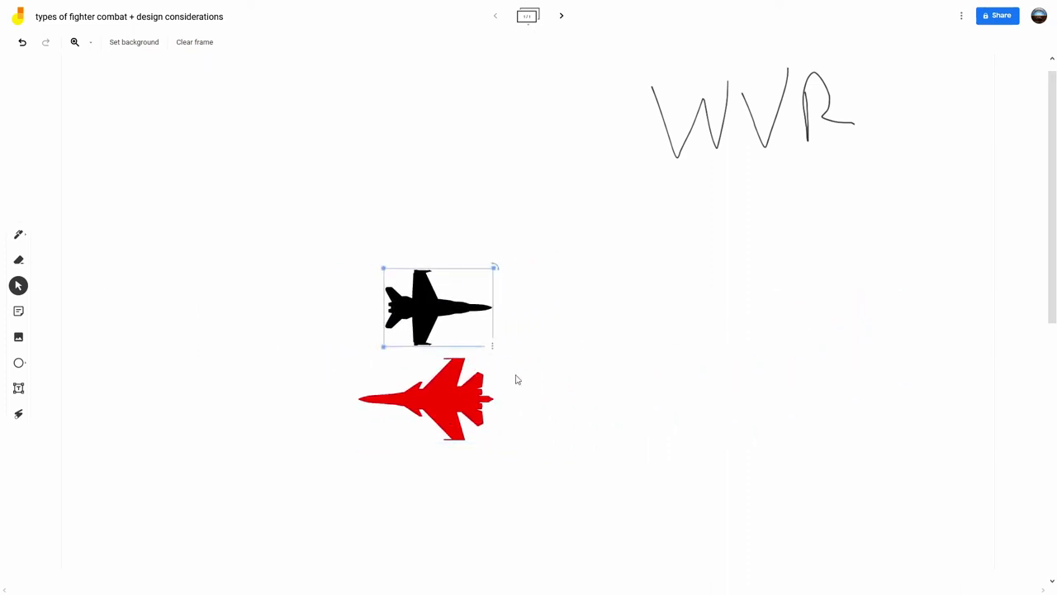
pyautogui.moveTo(455, 392); pyautogui.dragTo(486, 395)
pyautogui.click(606, 355)
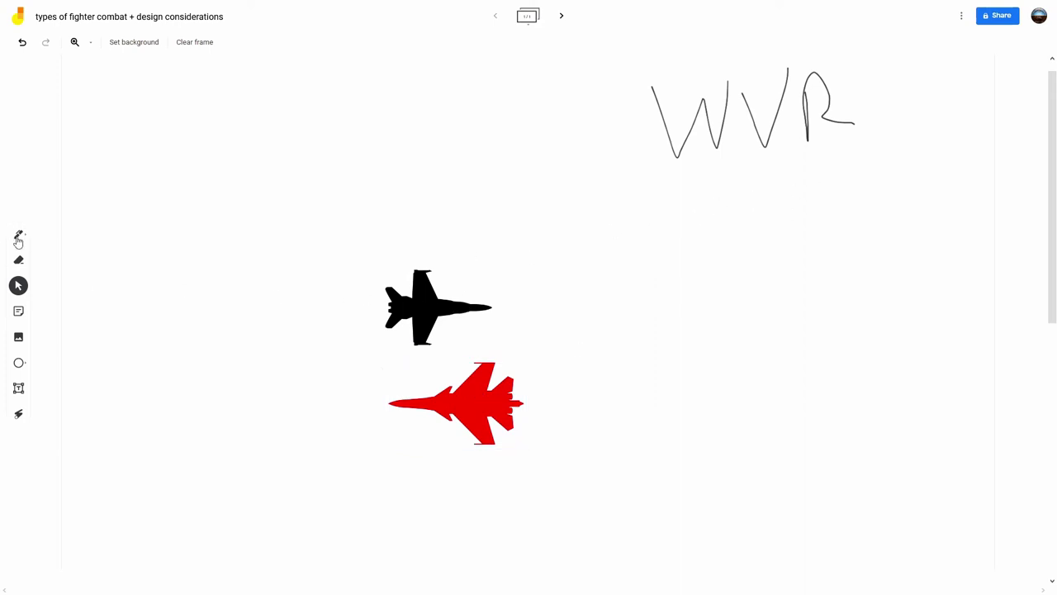
# Shift both jets to the left, keeping the black jet above the red one.
pyautogui.click(18, 238)
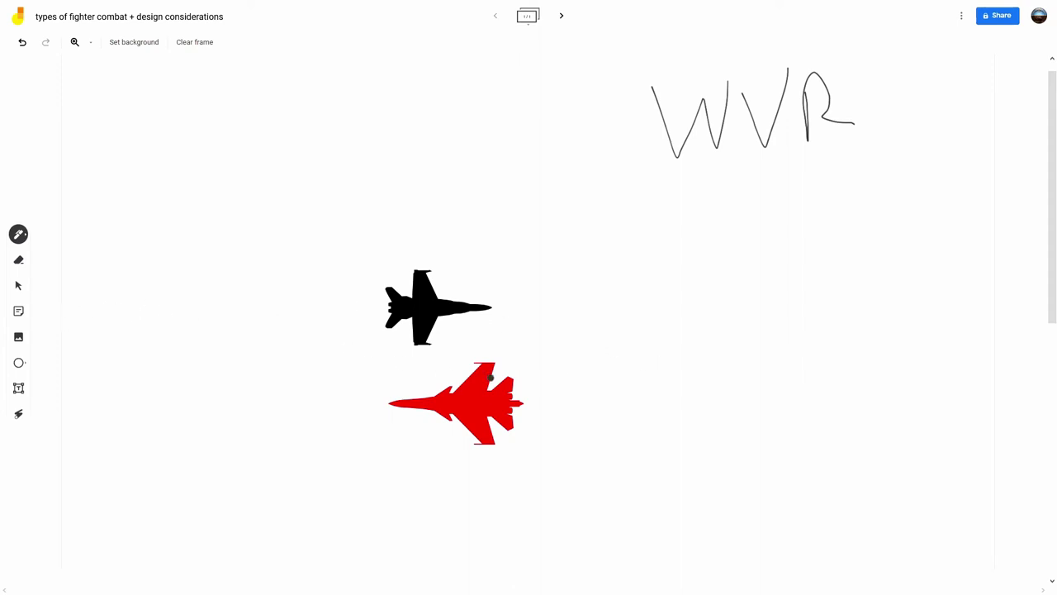
pyautogui.click(18, 285)
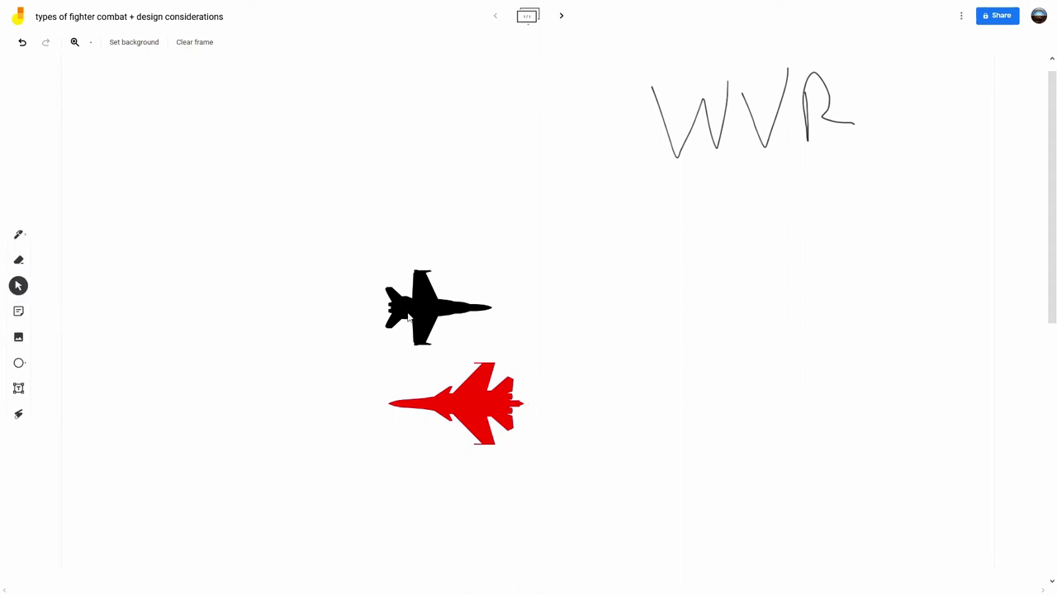
pyautogui.moveTo(424, 308); pyautogui.dragTo(310, 311)
pyautogui.moveTo(461, 394); pyautogui.dragTo(286, 397)
pyautogui.moveTo(317, 323); pyautogui.dragTo(441, 320)
pyautogui.click(405, 395)
# Fine-tune the jets so the red one sits just below and right of the black.
pyautogui.moveTo(298, 404); pyautogui.dragTo(600, 404)
pyautogui.moveTo(462, 330); pyautogui.dragTo(493, 330)
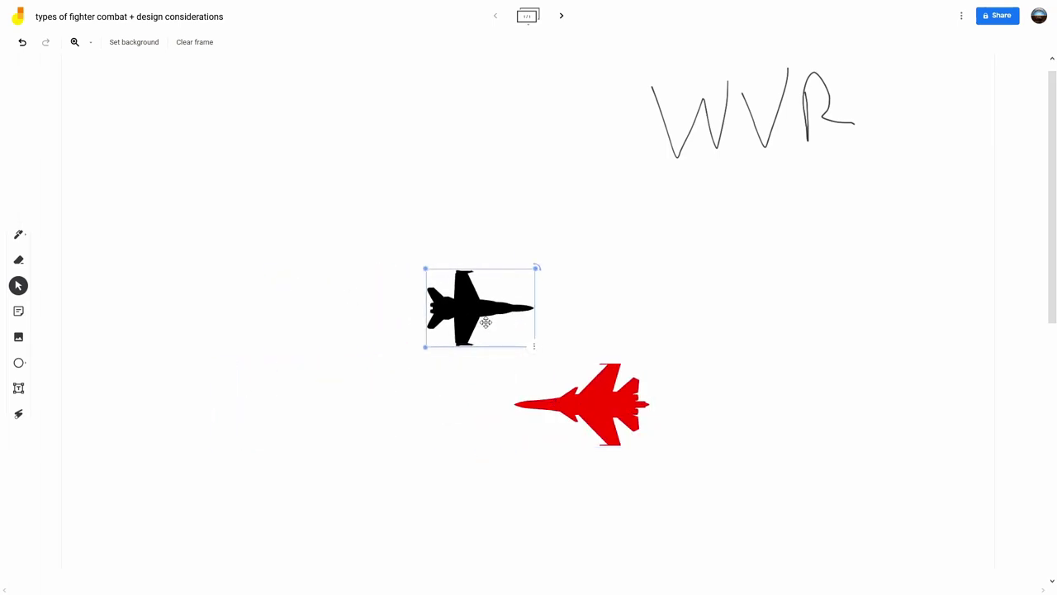
pyautogui.moveTo(559, 401); pyautogui.dragTo(496, 398)
pyautogui.click(625, 400)
pyautogui.moveTo(498, 309); pyautogui.dragTo(479, 302)
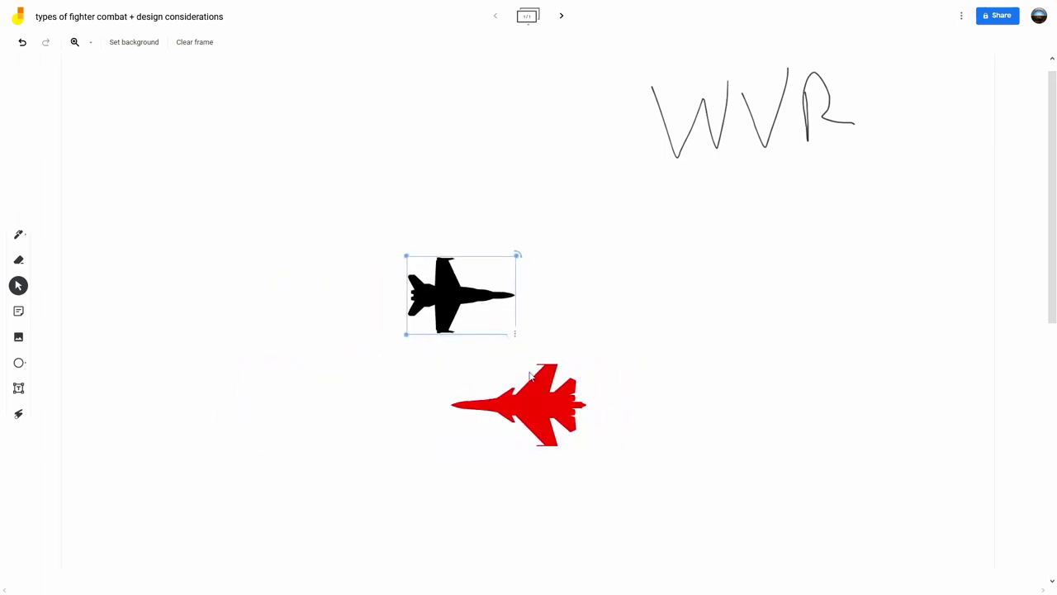
pyautogui.moveTo(552, 394); pyautogui.dragTo(540, 355)
pyautogui.click(600, 371)
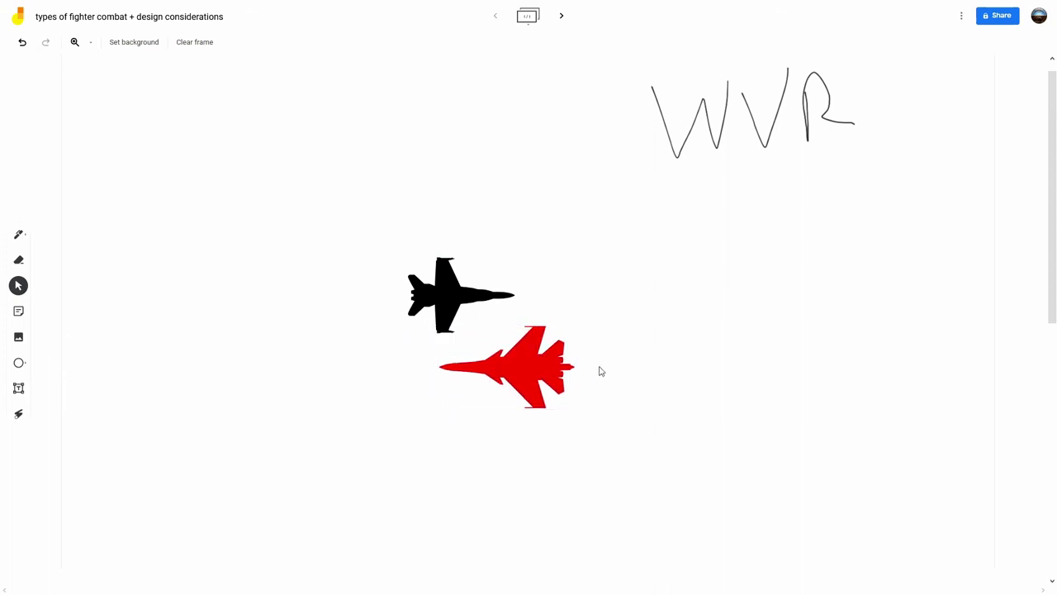
# Pen curved arrows up from each nose: black curving up-right, red curving up-left.
pyautogui.click(20, 236)
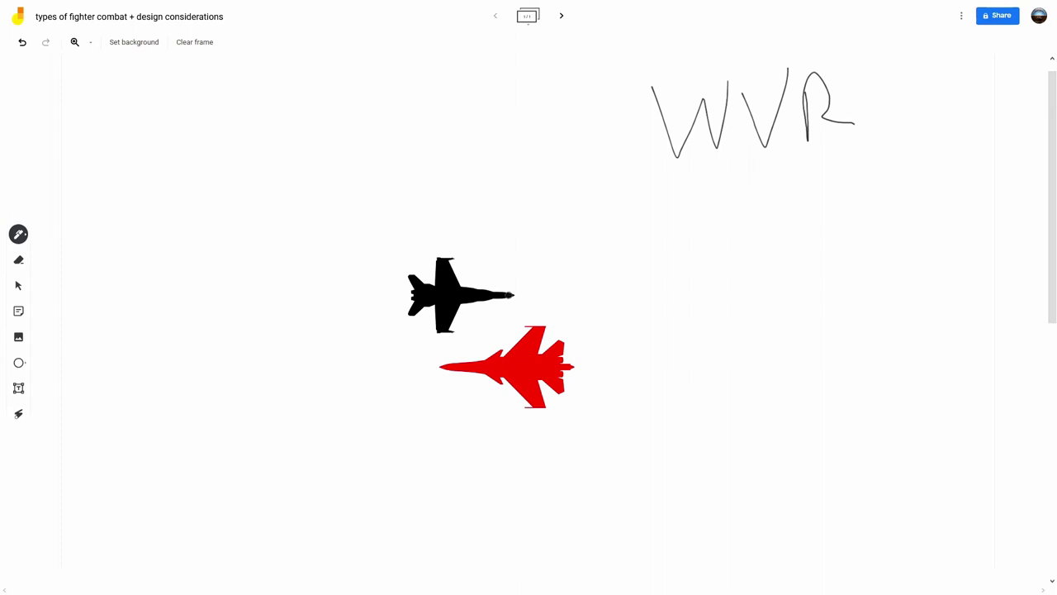
pyautogui.moveTo(514, 294)
pyautogui.mouseDown()
pyautogui.moveTo(606, 250)
pyautogui.moveTo(590, 185)
pyautogui.moveTo(576, 176)
pyautogui.mouseUp()
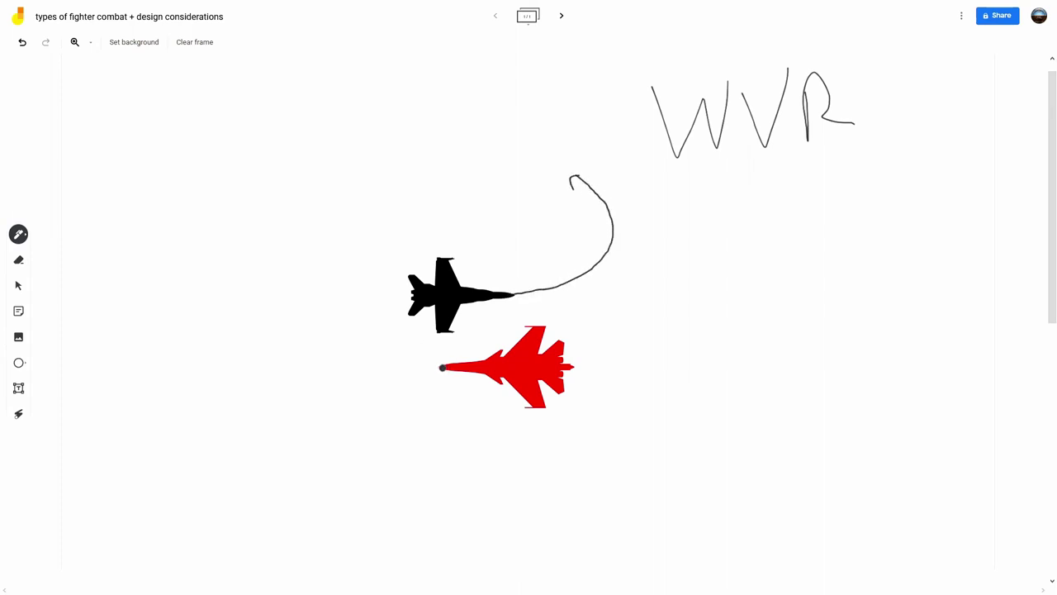
pyautogui.moveTo(437, 366)
pyautogui.mouseDown()
pyautogui.moveTo(349, 262)
pyautogui.moveTo(377, 197)
pyautogui.moveTo(373, 214)
pyautogui.mouseUp()
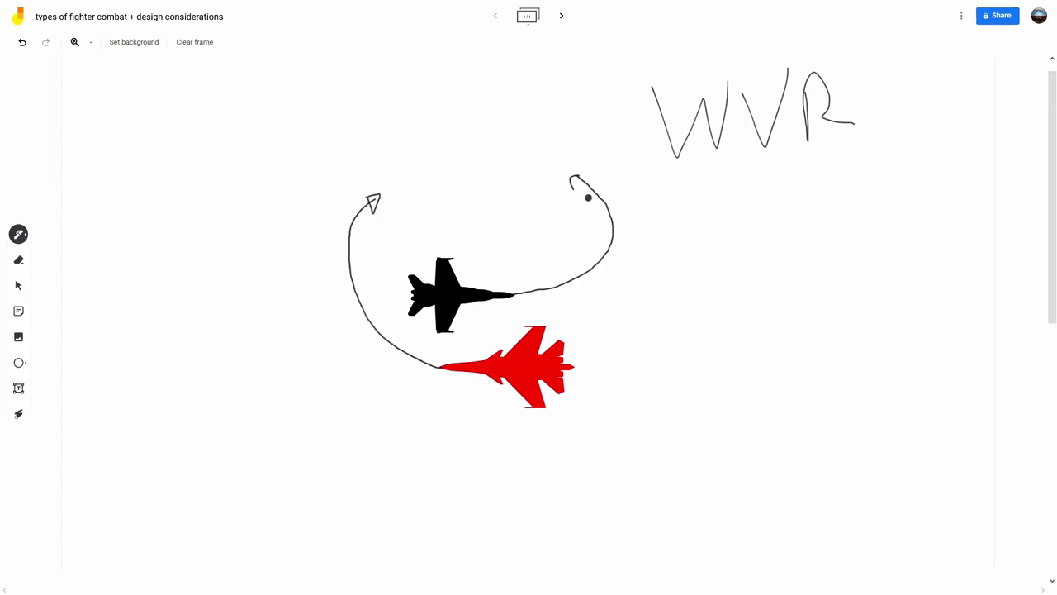
pyautogui.moveTo(571, 186)
pyautogui.mouseDown()
pyautogui.moveTo(584, 170)
pyautogui.moveTo(565, 166)
pyautogui.moveTo(579, 188)
pyautogui.mouseUp()
pyautogui.click(19, 286)
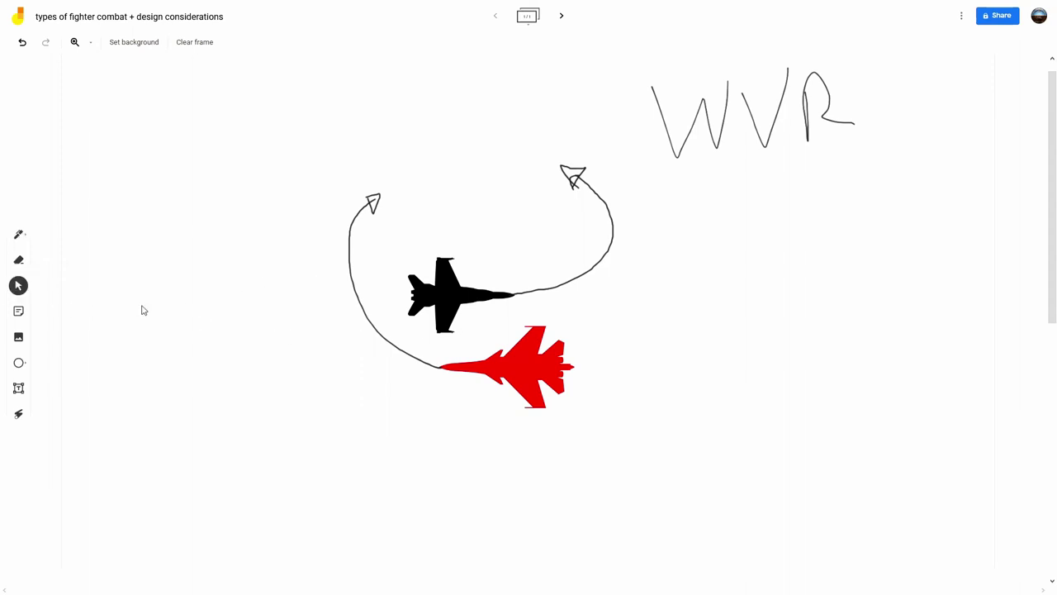
# Rotate the black jet, first nose-up and then pointing left, nudging it into place.
pyautogui.click(488, 293)
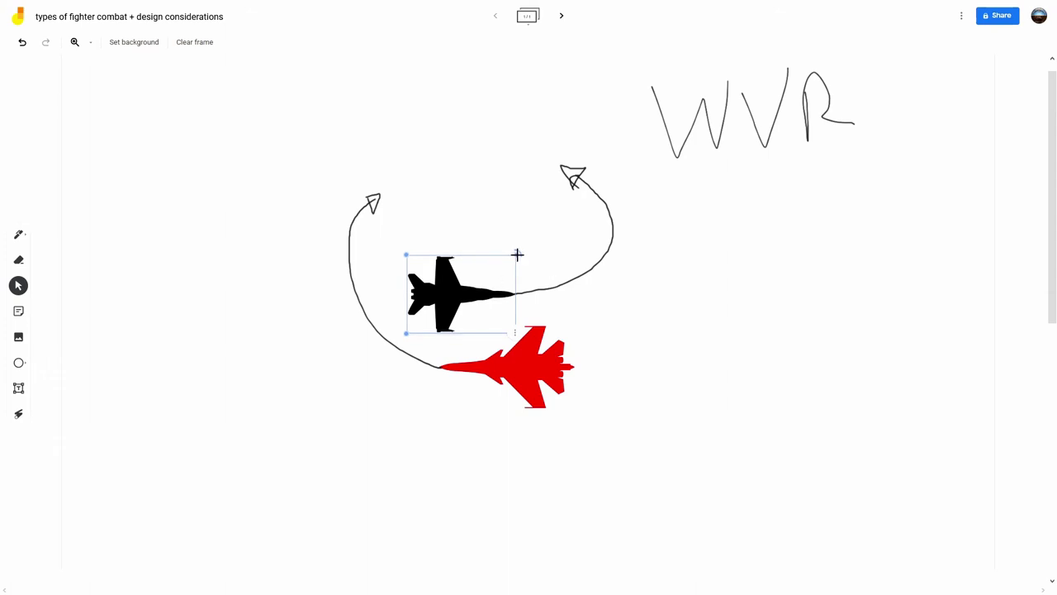
pyautogui.moveTo(517, 255); pyautogui.dragTo(533, 240)
pyautogui.click(542, 379)
pyautogui.click(382, 404)
pyautogui.click(521, 295)
pyautogui.moveTo(522, 295); pyautogui.dragTo(519, 340)
pyautogui.moveTo(517, 256); pyautogui.dragTo(376, 291)
# Move the red jet near the left curve angled up-right, and shift the black jet up-right.
pyautogui.click(528, 367)
pyautogui.moveTo(528, 368); pyautogui.dragTo(342, 197)
pyautogui.moveTo(260, 244); pyautogui.dragTo(276, 267)
pyautogui.moveTo(360, 208); pyautogui.dragTo(448, 207)
pyautogui.moveTo(527, 286); pyautogui.dragTo(626, 155)
pyautogui.moveTo(491, 163); pyautogui.dragTo(559, 205)
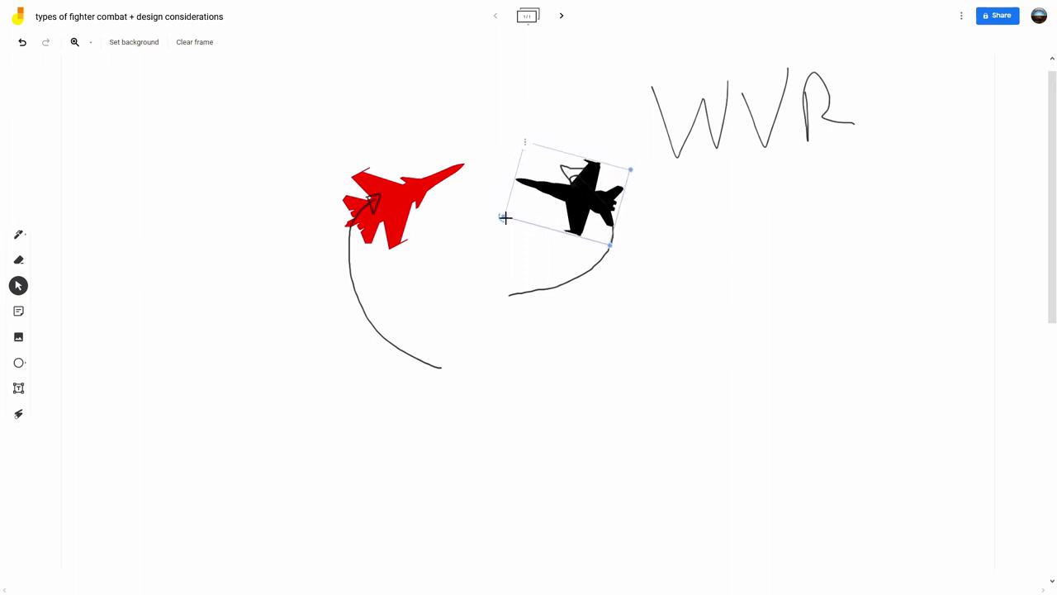
pyautogui.moveTo(498, 218); pyautogui.dragTo(448, 278)
# Set the black jet on the right curve nose up-right and turn the red jet to point left.
pyautogui.moveTo(581, 189); pyautogui.dragTo(505, 360)
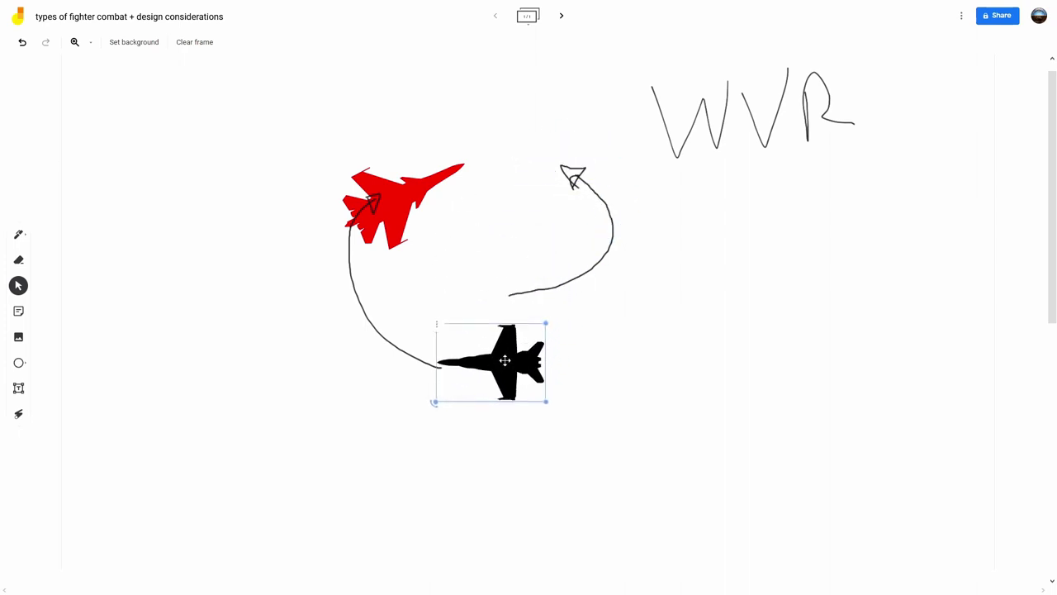
pyautogui.click(444, 413)
pyautogui.click(436, 398)
pyautogui.moveTo(547, 323); pyautogui.dragTo(520, 286)
pyautogui.moveTo(403, 202); pyautogui.dragTo(453, 366)
pyautogui.moveTo(498, 293); pyautogui.dragTo(479, 452)
# Erase the lower part of the left curved arrow.
pyautogui.click(512, 314)
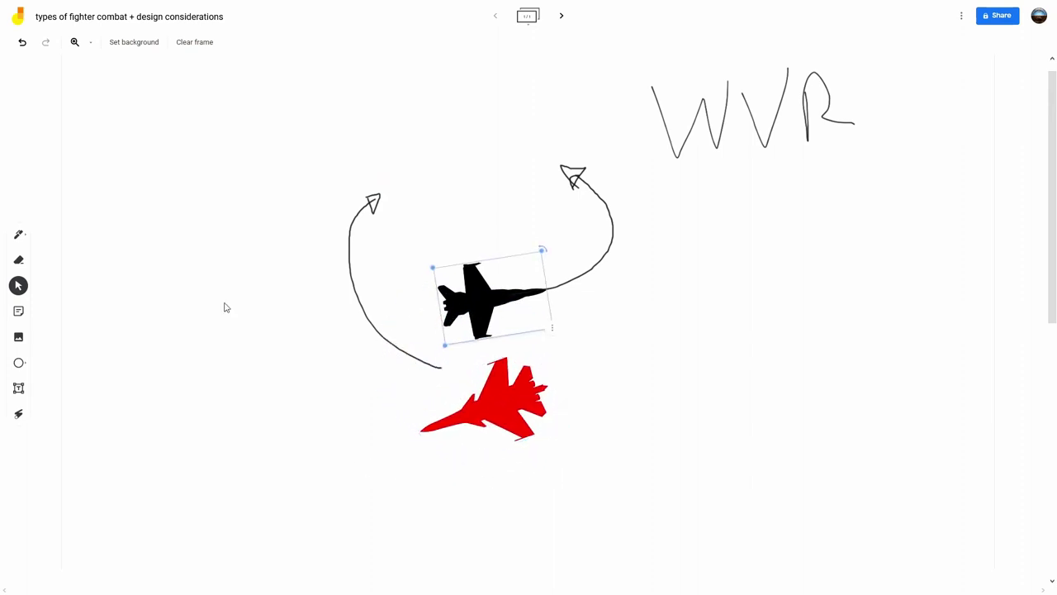
pyautogui.click(19, 260)
pyautogui.moveTo(465, 377)
pyautogui.mouseDown()
pyautogui.moveTo(328, 262)
pyautogui.moveTo(413, 191)
pyautogui.moveTo(354, 260)
pyautogui.moveTo(369, 177)
pyautogui.moveTo(355, 302)
pyautogui.mouseUp()
# Pen a looping path sweeping down from the red jet's nose and hooking right.
pyautogui.click(18, 233)
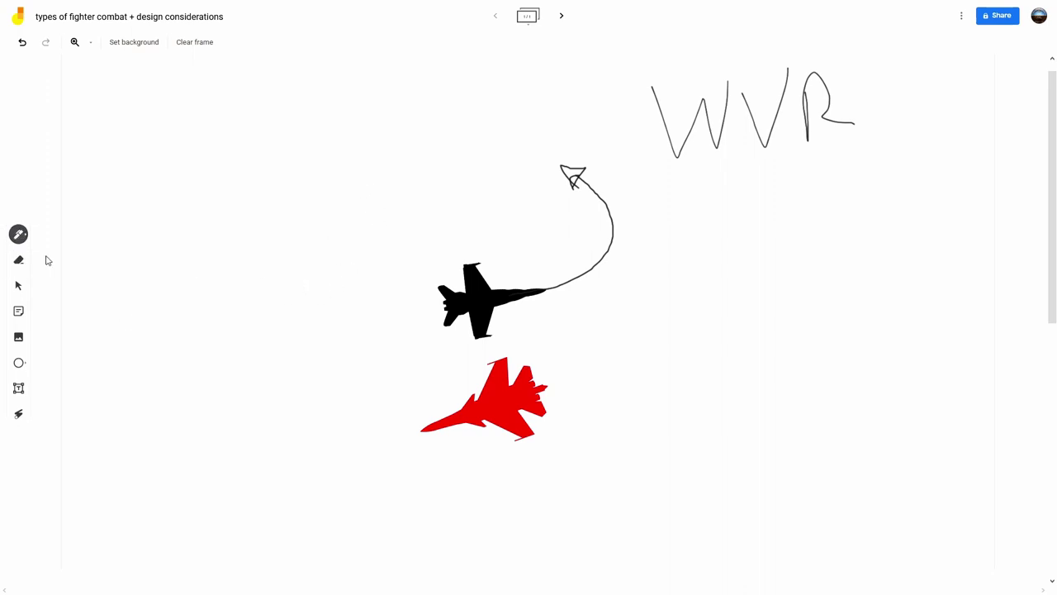
pyautogui.moveTo(419, 432)
pyautogui.mouseDown()
pyautogui.moveTo(435, 526)
pyautogui.moveTo(482, 532)
pyautogui.mouseUp()
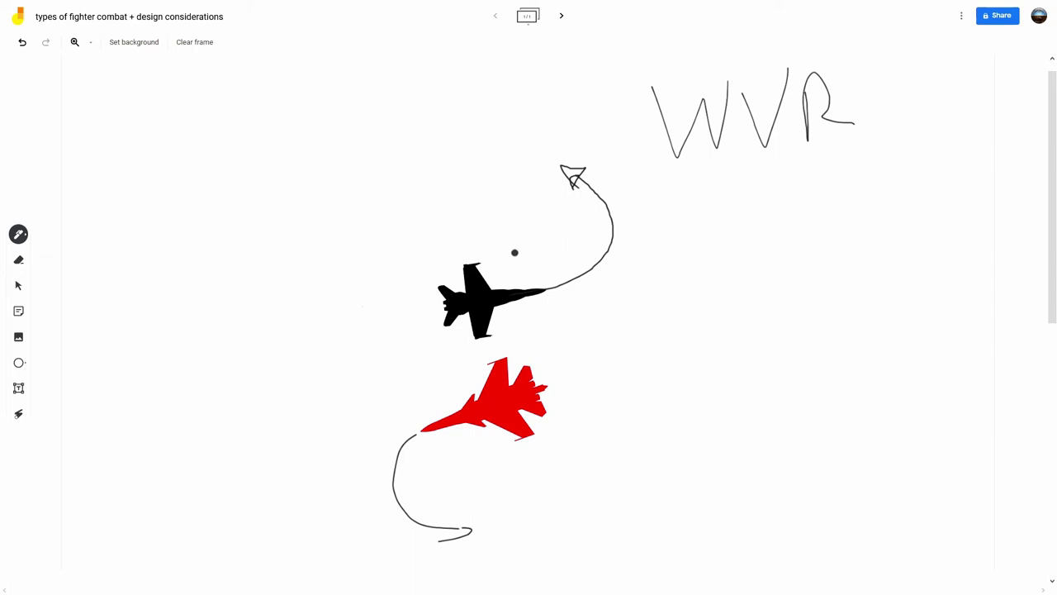
# Move the black jet up-right to the arrowhead and turn it about half a turn.
pyautogui.click(18, 285)
pyautogui.moveTo(478, 302); pyautogui.dragTo(536, 174)
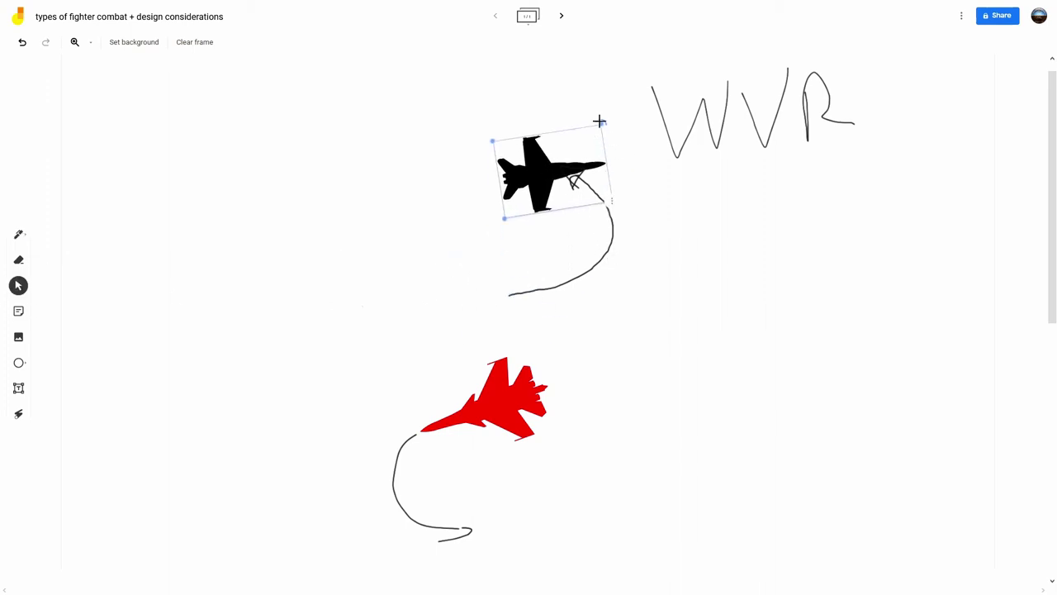
pyautogui.moveTo(599, 120); pyautogui.dragTo(482, 205)
# Rotate the red jet level pointing right and move it up above the loop.
pyautogui.click(476, 393)
pyautogui.moveTo(429, 470); pyautogui.dragTo(533, 518)
pyautogui.moveTo(610, 476); pyautogui.dragTo(577, 429)
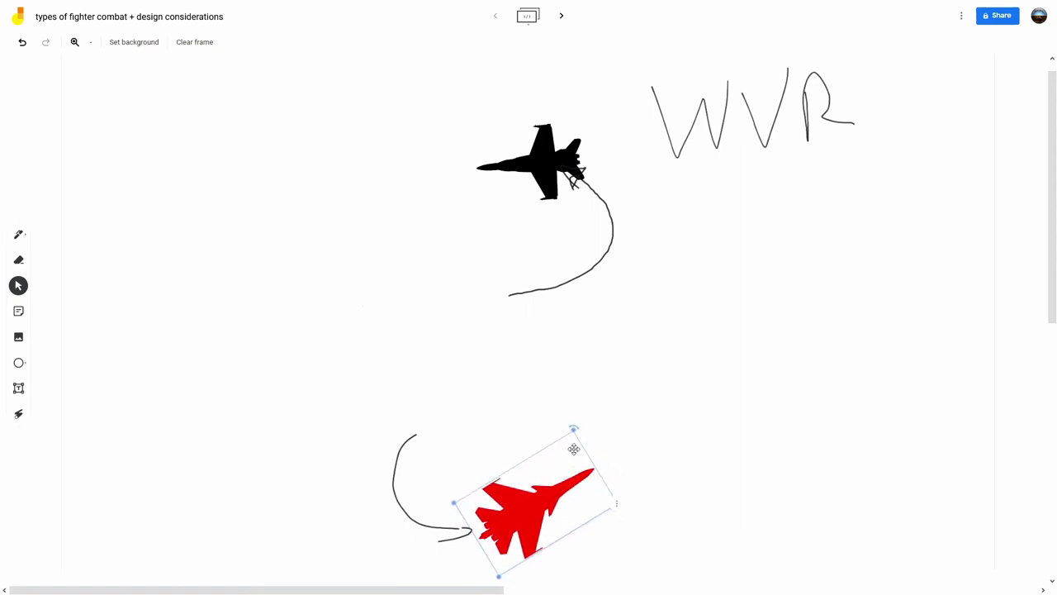
pyautogui.moveTo(570, 471); pyautogui.dragTo(563, 459)
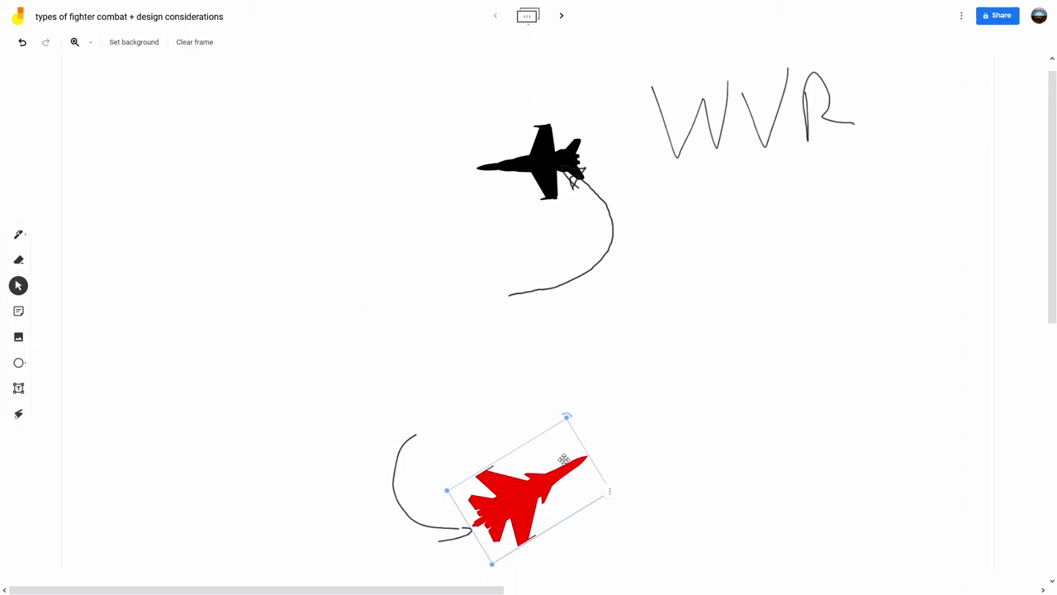
pyautogui.moveTo(580, 417); pyautogui.dragTo(547, 394)
pyautogui.moveTo(541, 164); pyautogui.dragTo(470, 213)
# Level the black jet just above the red jet and erase the lower looping stroke.
pyautogui.moveTo(407, 256); pyautogui.dragTo(405, 253)
pyautogui.moveTo(450, 224); pyautogui.dragTo(440, 281)
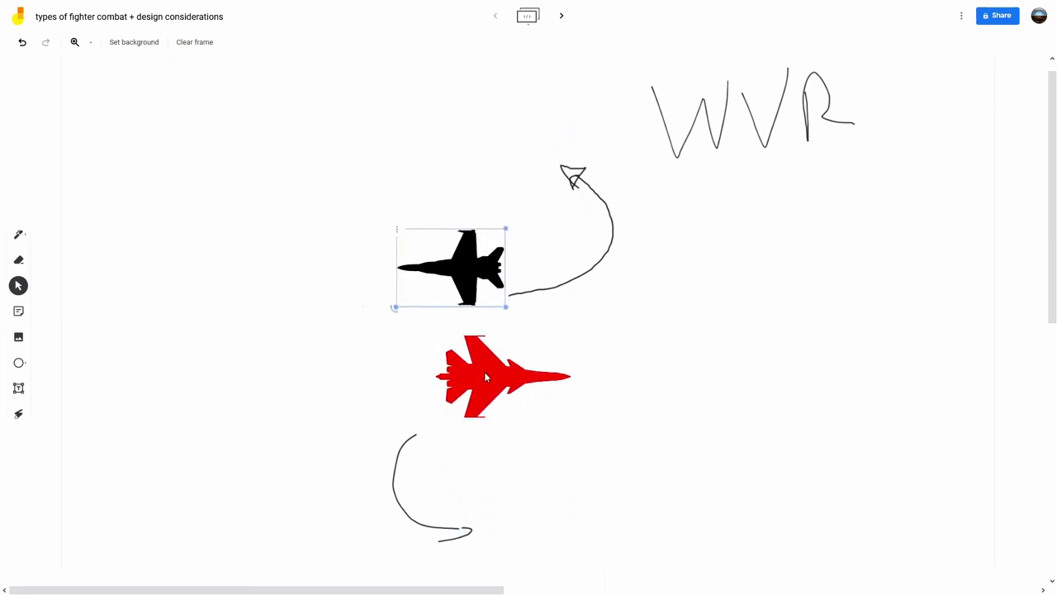
pyautogui.click(23, 260)
pyautogui.moveTo(448, 418)
pyautogui.mouseDown()
pyautogui.moveTo(394, 443)
pyautogui.moveTo(449, 420)
pyautogui.moveTo(450, 566)
pyautogui.mouseUp()
# Erase the leftover curved arrow, then move the red jet far right and the black jet lower.
pyautogui.moveTo(523, 300)
pyautogui.mouseDown()
pyautogui.moveTo(583, 251)
pyautogui.moveTo(618, 199)
pyautogui.moveTo(559, 158)
pyautogui.moveTo(597, 233)
pyautogui.mouseUp()
pyautogui.click(18, 285)
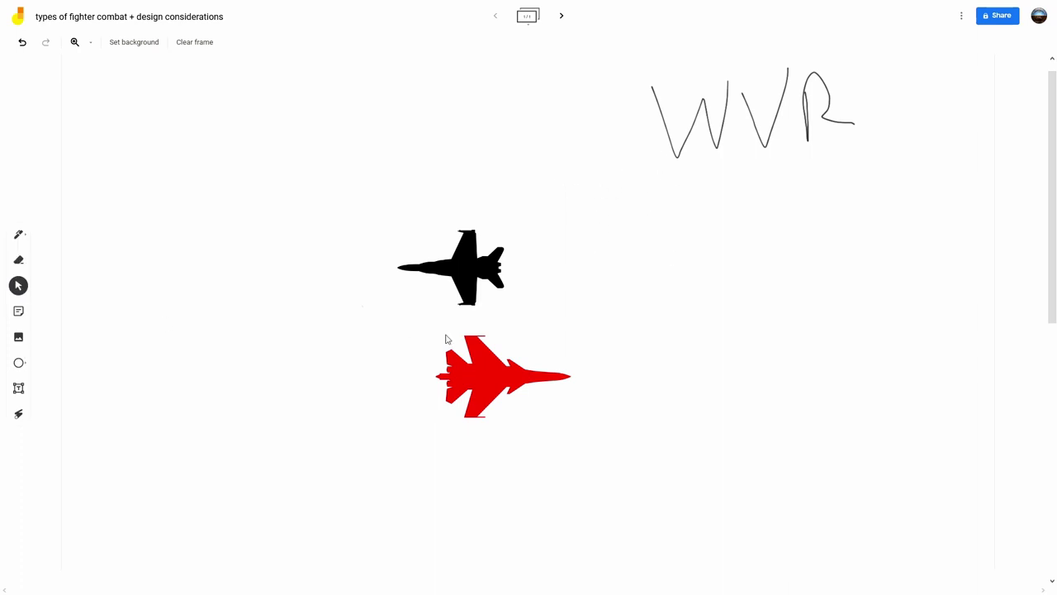
pyautogui.moveTo(444, 341); pyautogui.dragTo(752, 354)
pyautogui.moveTo(479, 277); pyautogui.dragTo(476, 371)
pyautogui.moveTo(798, 396); pyautogui.dragTo(818, 379)
pyautogui.moveTo(418, 381); pyautogui.dragTo(417, 406)
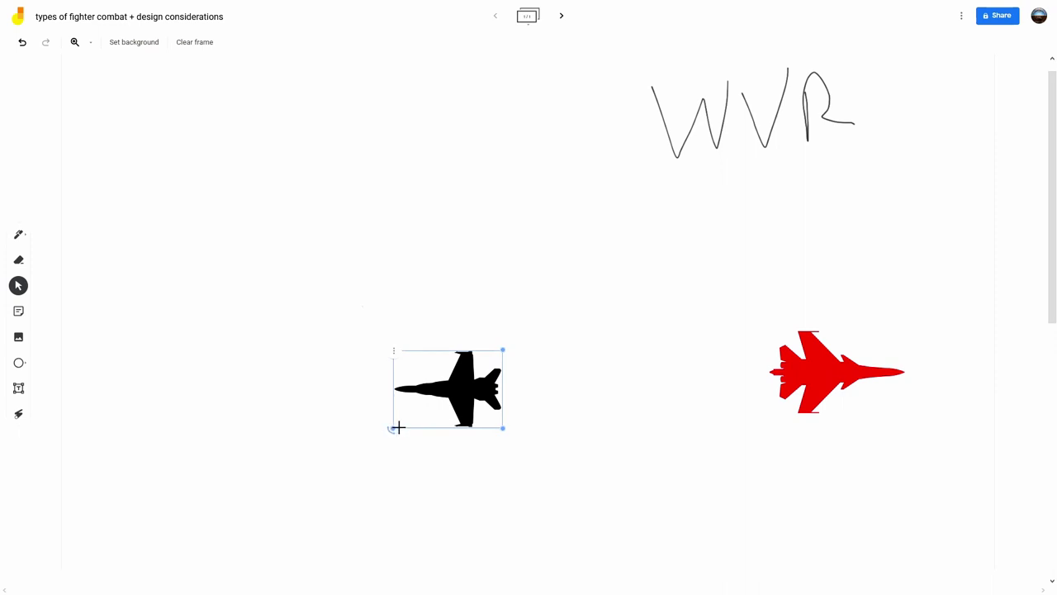
# Rotate the black jet until it sits level pointing left.
pyautogui.moveTo(389, 429)
pyautogui.mouseDown()
pyautogui.moveTo(391, 316)
pyautogui.moveTo(380, 347)
pyautogui.moveTo(393, 434)
pyautogui.mouseUp()
pyautogui.moveTo(361, 466); pyautogui.dragTo(457, 330)
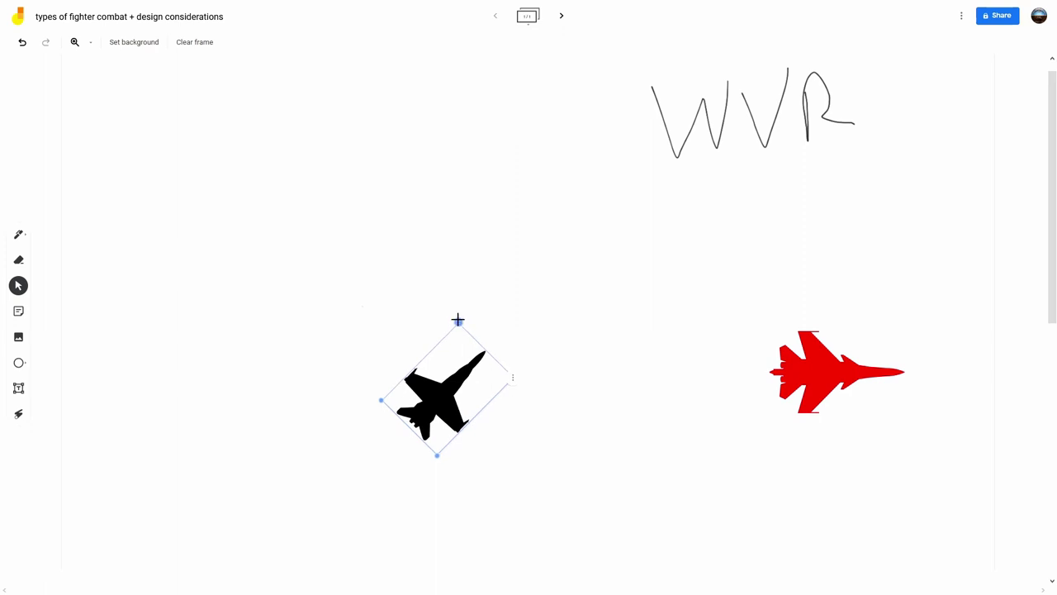
pyautogui.moveTo(458, 320); pyautogui.dragTo(342, 460)
pyautogui.moveTo(495, 403); pyautogui.dragTo(398, 398)
pyautogui.click(454, 438)
pyautogui.moveTo(334, 426); pyautogui.dragTo(452, 346)
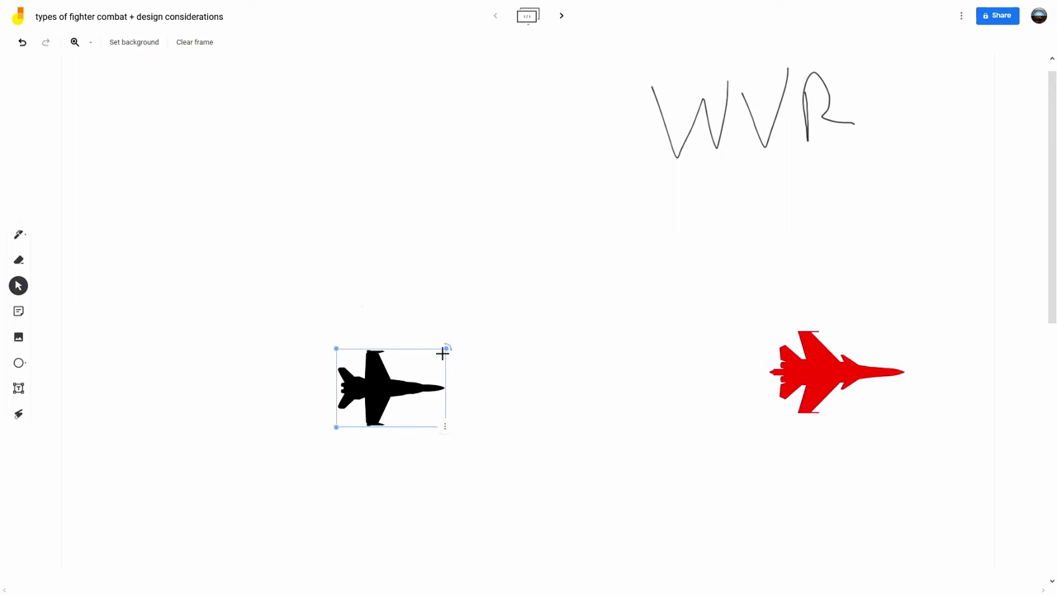
pyautogui.moveTo(446, 348)
pyautogui.mouseDown()
pyautogui.moveTo(266, 453)
pyautogui.moveTo(355, 446)
pyautogui.moveTo(342, 385)
pyautogui.moveTo(420, 311)
pyautogui.moveTo(482, 354)
pyautogui.moveTo(475, 330)
pyautogui.moveTo(462, 378)
pyautogui.moveTo(330, 352)
pyautogui.moveTo(445, 349)
pyautogui.mouseUp()
pyautogui.moveTo(395, 388); pyautogui.dragTo(442, 334)
pyautogui.click(466, 392)
# Nudge the red jet up-left and settle the level black jet lower down.
pyautogui.moveTo(879, 373); pyautogui.dragTo(870, 356)
pyautogui.moveTo(474, 357); pyautogui.dragTo(468, 362)
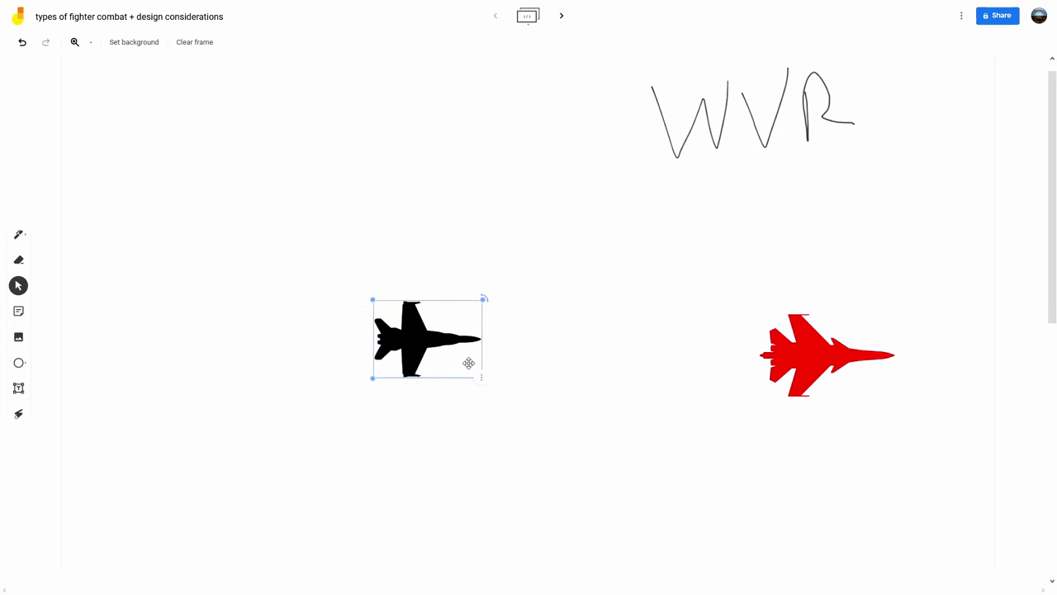
pyautogui.moveTo(483, 299); pyautogui.dragTo(326, 411)
pyautogui.moveTo(396, 392); pyautogui.dragTo(396, 469)
pyautogui.click(647, 426)
# Place the red jet out right beneath WVR and the black jet just left of centre.
pyautogui.moveTo(856, 365); pyautogui.dragTo(672, 333)
pyautogui.moveTo(474, 391); pyautogui.dragTo(480, 417)
pyautogui.click(600, 415)
pyautogui.moveTo(682, 336); pyautogui.dragTo(846, 335)
pyautogui.click(487, 426)
pyautogui.moveTo(487, 427); pyautogui.dragTo(465, 408)
pyautogui.click(397, 455)
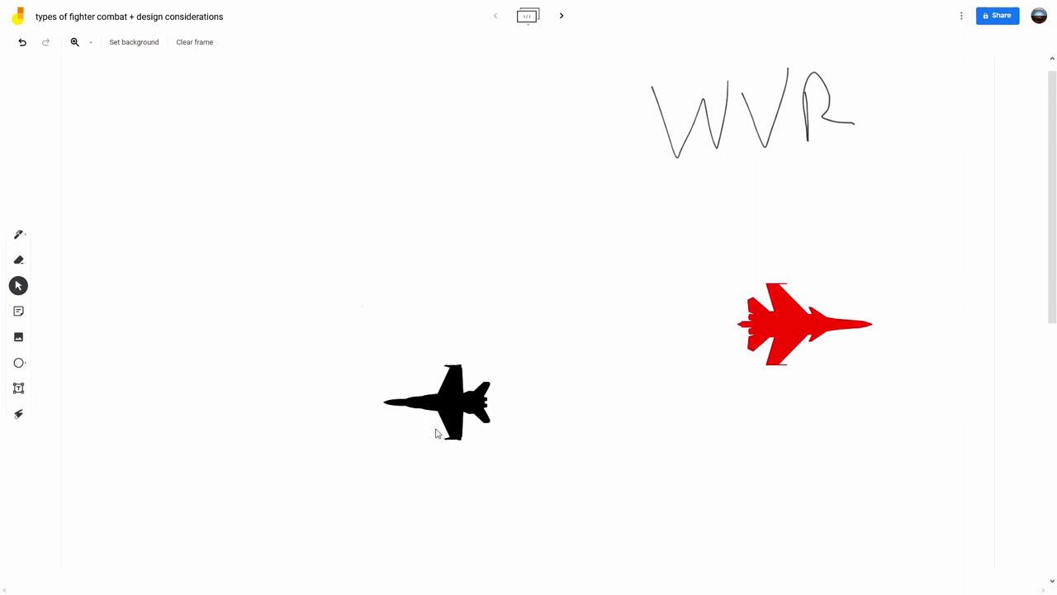
# Level the black jet and nudge it slightly into place.
pyautogui.click(449, 398)
pyautogui.moveTo(383, 443)
pyautogui.mouseDown()
pyautogui.moveTo(370, 397)
pyautogui.moveTo(385, 366)
pyautogui.moveTo(450, 359)
pyautogui.moveTo(484, 379)
pyautogui.moveTo(470, 422)
pyautogui.moveTo(404, 426)
pyautogui.moveTo(493, 405)
pyautogui.moveTo(366, 418)
pyautogui.moveTo(372, 446)
pyautogui.mouseUp()
pyautogui.click(362, 468)
pyautogui.moveTo(483, 405); pyautogui.dragTo(481, 411)
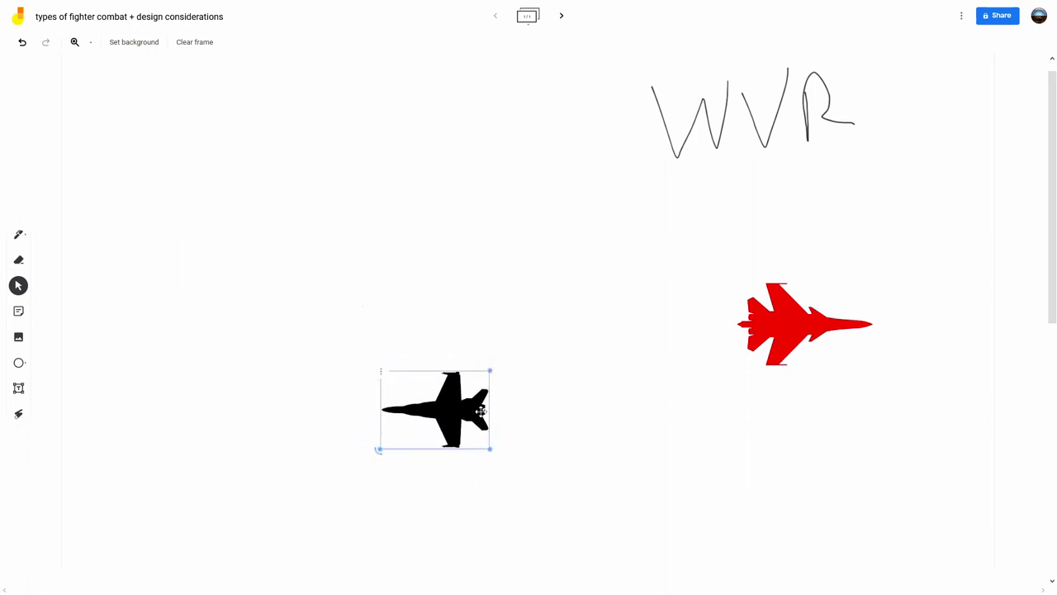
pyautogui.click(361, 462)
pyautogui.moveTo(415, 392); pyautogui.dragTo(480, 383)
# Stack the red jet above the black jet, tucking the black one just beneath it.
pyautogui.moveTo(823, 339); pyautogui.dragTo(452, 314)
pyautogui.click(503, 400)
pyautogui.moveTo(503, 400)
pyautogui.mouseDown()
pyautogui.moveTo(522, 374)
pyautogui.moveTo(454, 368)
pyautogui.moveTo(505, 395)
pyautogui.mouseUp()
pyautogui.moveTo(465, 312); pyautogui.dragTo(487, 312)
pyautogui.click(599, 333)
pyautogui.moveTo(529, 392); pyautogui.dragTo(528, 386)
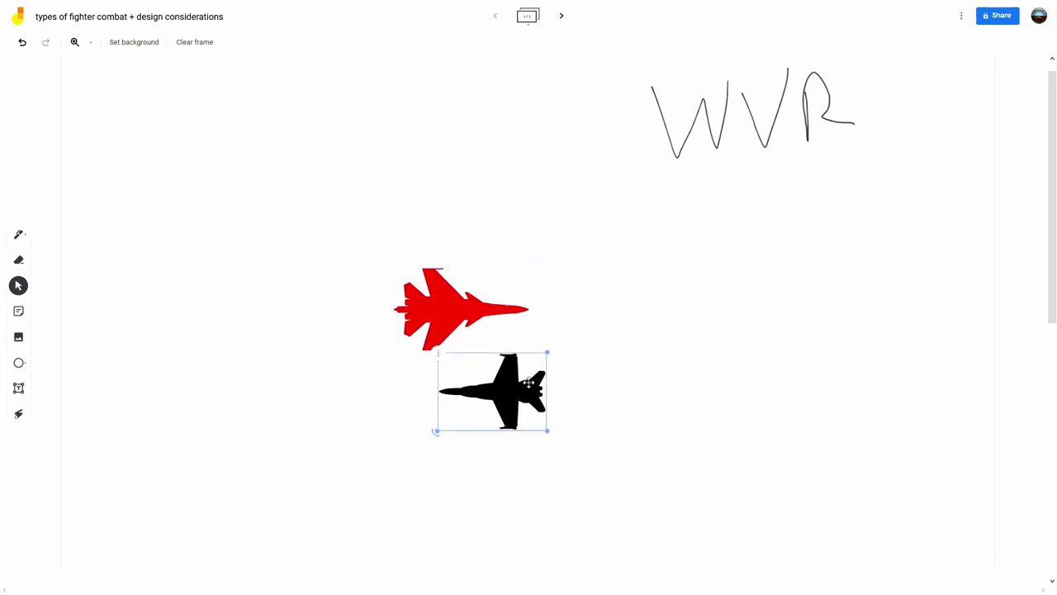
pyautogui.click(596, 387)
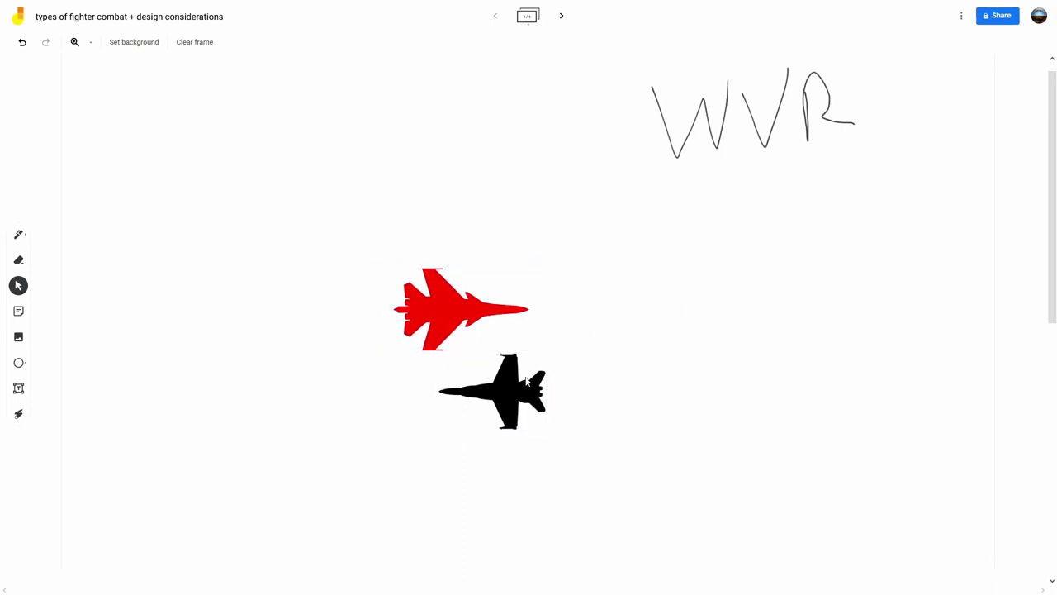
pyautogui.moveTo(526, 382); pyautogui.dragTo(487, 394)
pyautogui.click(607, 403)
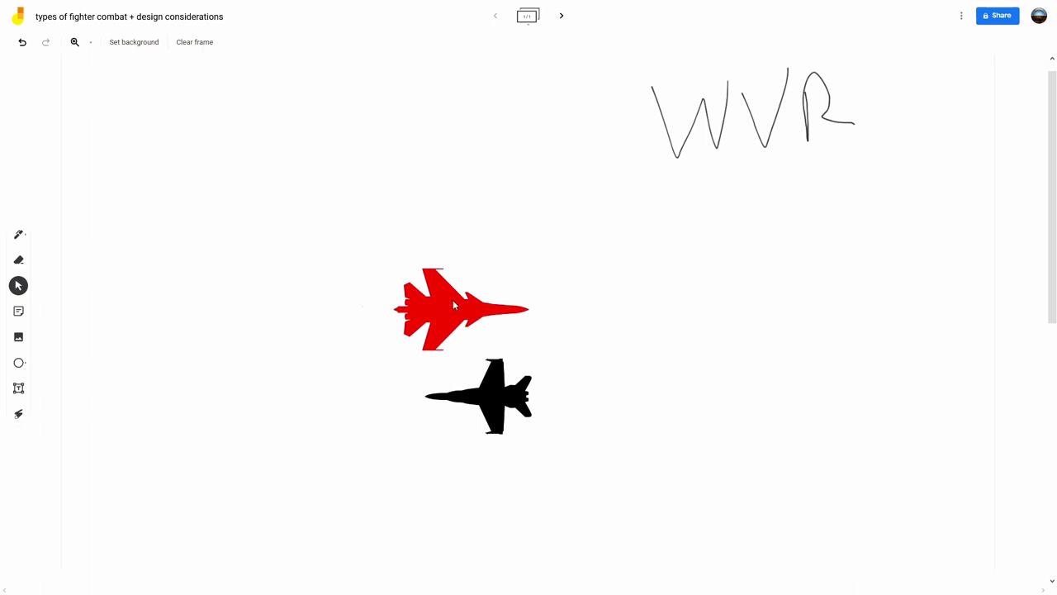
pyautogui.moveTo(515, 387); pyautogui.dragTo(514, 391)
# Fine-tune the red jet's position above the black jet.
pyautogui.click(611, 389)
pyautogui.moveTo(432, 291); pyautogui.dragTo(460, 295)
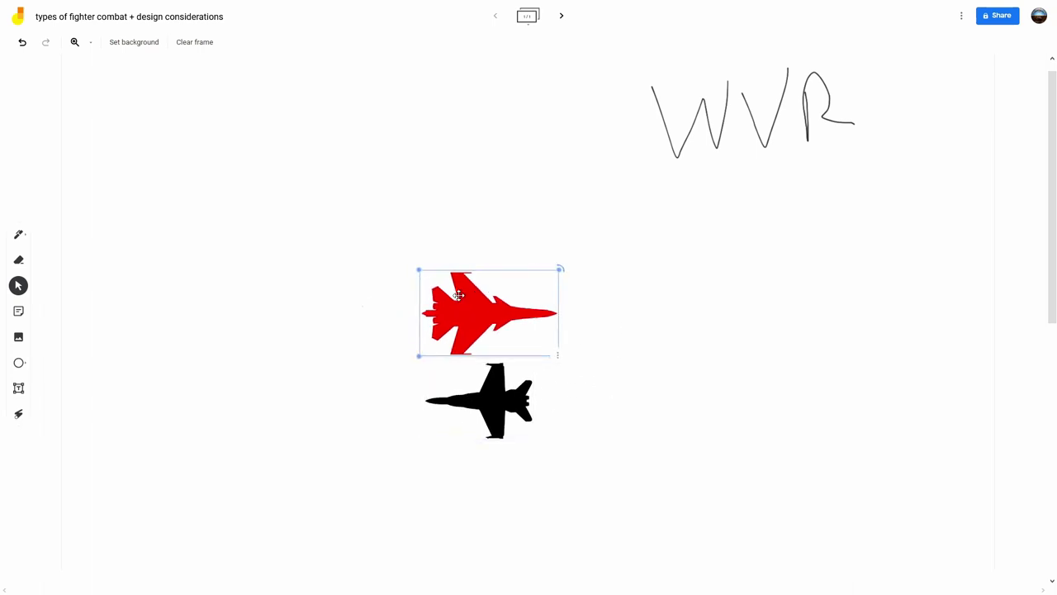
pyautogui.moveTo(518, 314); pyautogui.dragTo(513, 305)
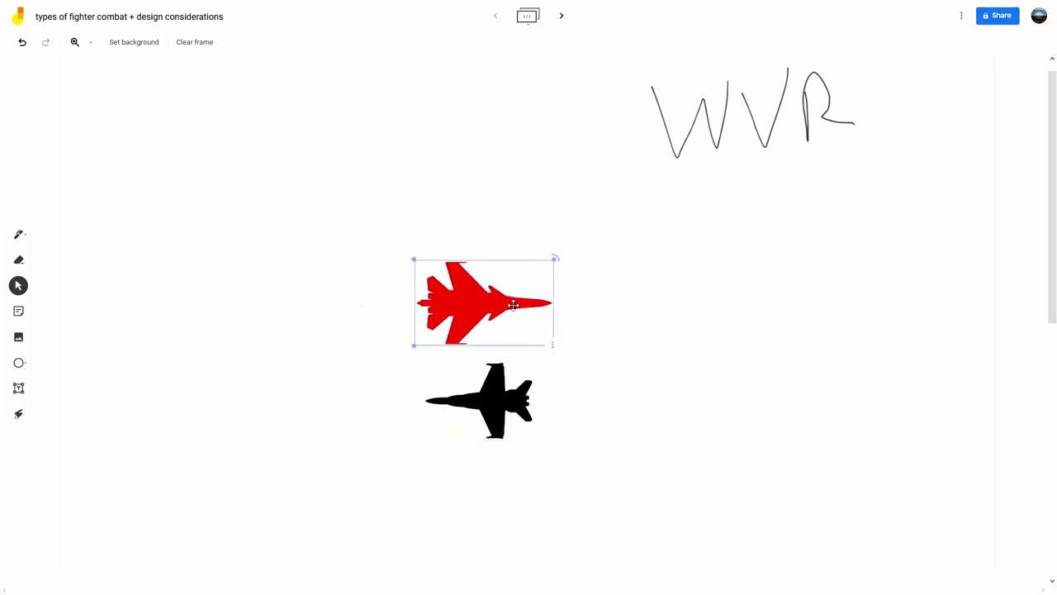
pyautogui.click(516, 373)
pyautogui.click(505, 338)
pyautogui.click(332, 346)
# Spread the jets apart again: red jet far right, black jet moved left and up.
pyautogui.click(514, 420)
pyautogui.moveTo(514, 421); pyautogui.dragTo(525, 430)
pyautogui.click(621, 421)
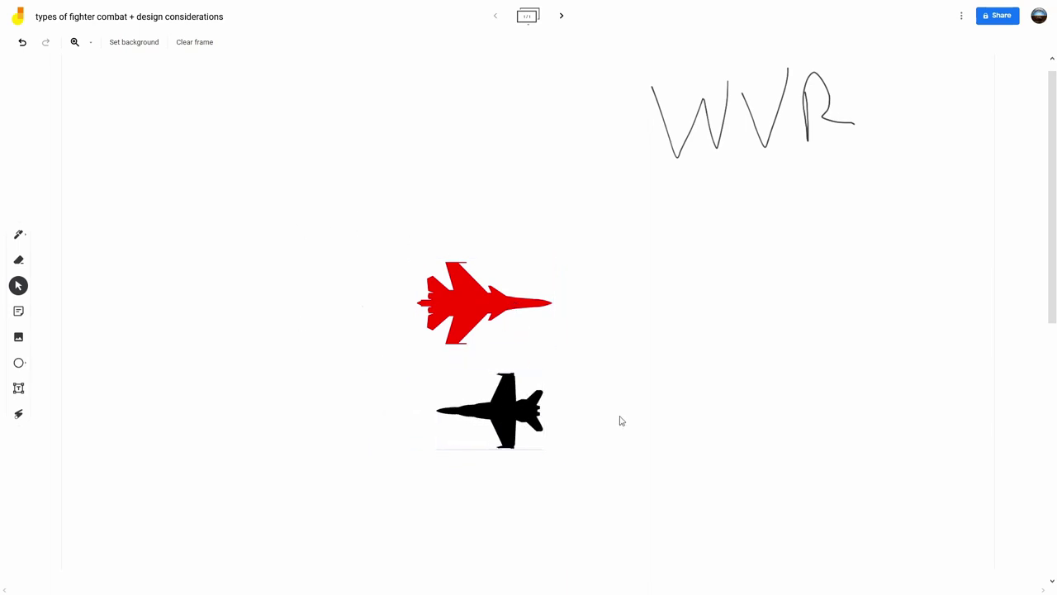
pyautogui.moveTo(485, 397); pyautogui.dragTo(645, 428)
pyautogui.moveTo(467, 313); pyautogui.dragTo(813, 316)
pyautogui.moveTo(664, 438); pyautogui.dragTo(395, 339)
pyautogui.click(648, 346)
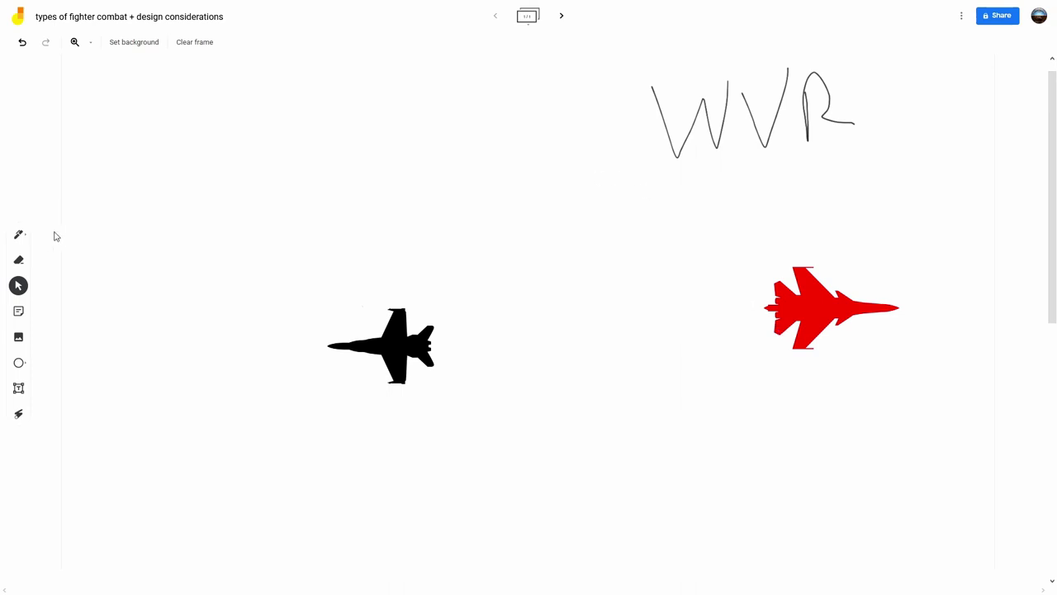
# Handwrite "E = S + A + F" freehand with the pen above the black jet.
pyautogui.click(18, 234)
pyautogui.moveTo(218, 149)
pyautogui.mouseDown()
pyautogui.moveTo(246, 195)
pyautogui.moveTo(264, 134)
pyautogui.mouseUp()
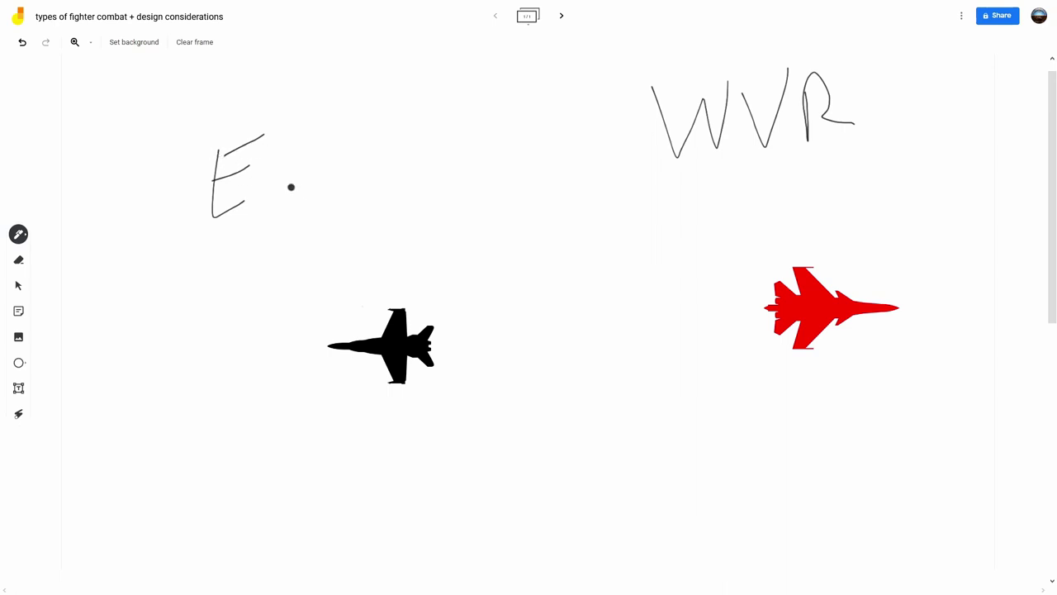
pyautogui.moveTo(267, 182)
pyautogui.mouseDown()
pyautogui.moveTo(330, 157)
pyautogui.moveTo(325, 189)
pyautogui.moveTo(387, 171)
pyautogui.mouseUp()
pyautogui.moveTo(383, 166)
pyautogui.mouseDown()
pyautogui.moveTo(383, 187)
pyautogui.moveTo(430, 188)
pyautogui.moveTo(463, 164)
pyautogui.moveTo(496, 167)
pyautogui.moveTo(484, 187)
pyautogui.moveTo(545, 155)
pyautogui.moveTo(529, 168)
pyautogui.mouseUp()
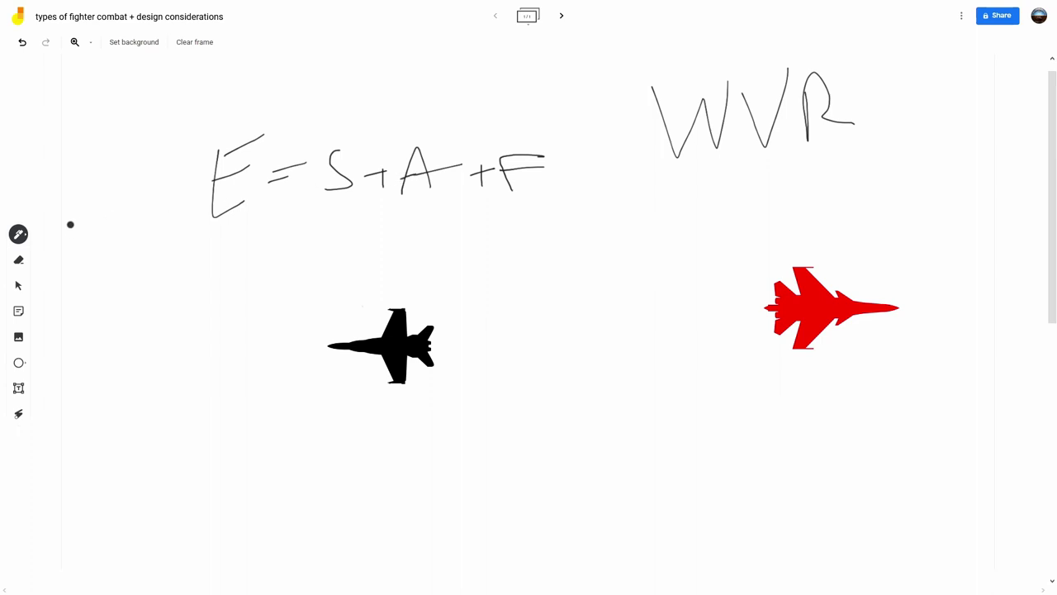
pyautogui.click(19, 285)
# Move the black jet down below the equation and level its rotation.
pyautogui.moveTo(387, 352); pyautogui.dragTo(381, 370)
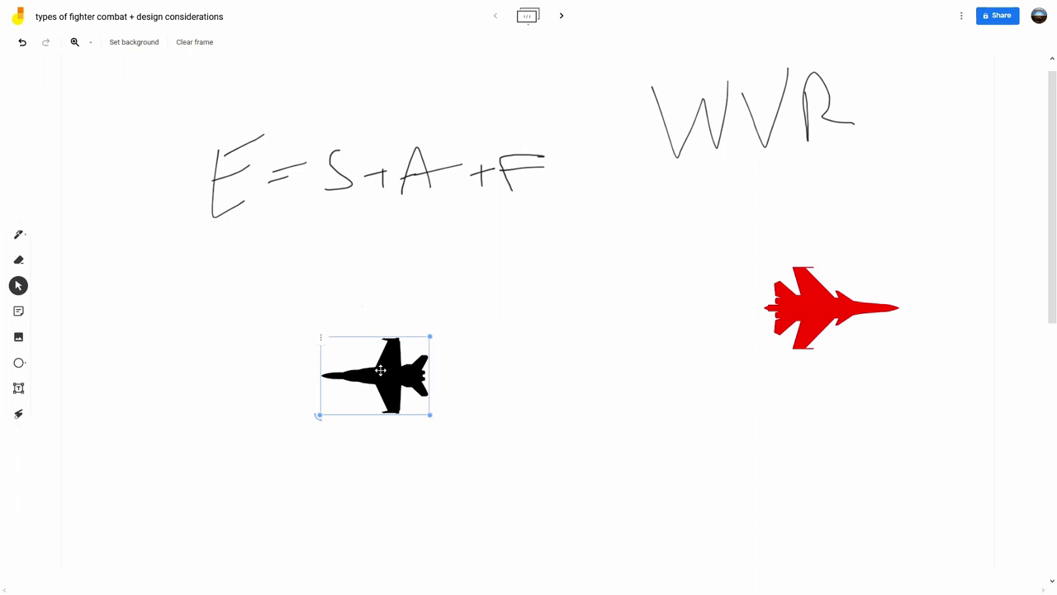
pyautogui.click(427, 241)
pyautogui.moveTo(427, 369); pyautogui.dragTo(526, 343)
pyautogui.moveTo(413, 389)
pyautogui.mouseDown()
pyautogui.moveTo(421, 408)
pyautogui.moveTo(417, 395)
pyautogui.mouseUp()
pyautogui.click(550, 352)
pyautogui.moveTo(493, 365); pyautogui.dragTo(472, 400)
pyautogui.moveTo(397, 430)
pyautogui.mouseDown()
pyautogui.moveTo(389, 417)
pyautogui.moveTo(451, 474)
pyautogui.moveTo(566, 453)
pyautogui.moveTo(569, 358)
pyautogui.moveTo(538, 323)
pyautogui.moveTo(500, 422)
pyautogui.moveTo(389, 401)
pyautogui.moveTo(401, 428)
pyautogui.mouseUp()
pyautogui.moveTo(471, 386); pyautogui.dragTo(453, 342)
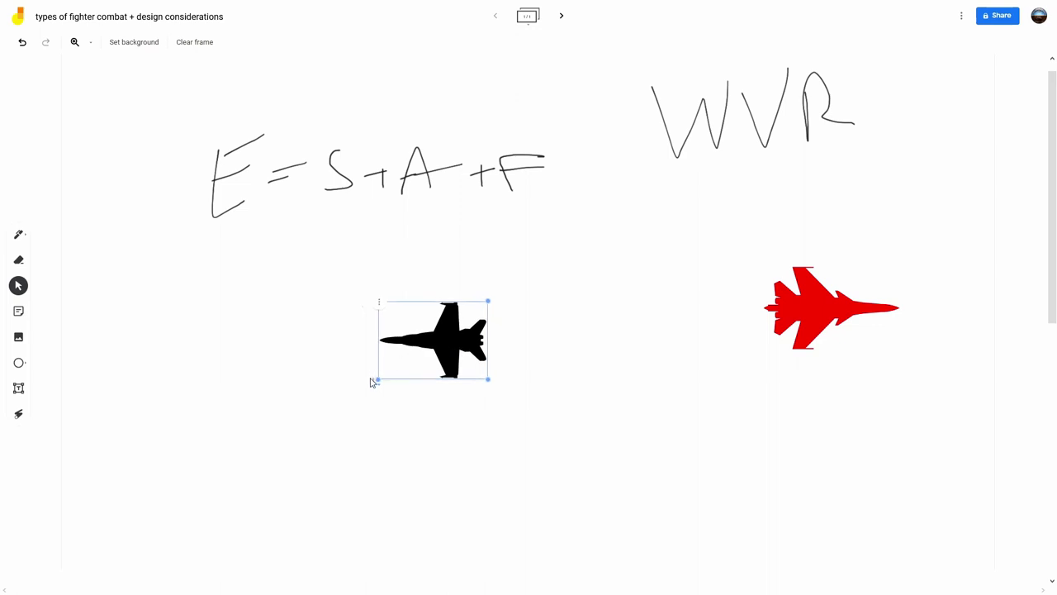
pyautogui.moveTo(372, 383); pyautogui.dragTo(536, 305)
pyautogui.moveTo(478, 327); pyautogui.dragTo(491, 408)
pyautogui.moveTo(438, 456); pyautogui.dragTo(457, 509)
pyautogui.click(484, 415)
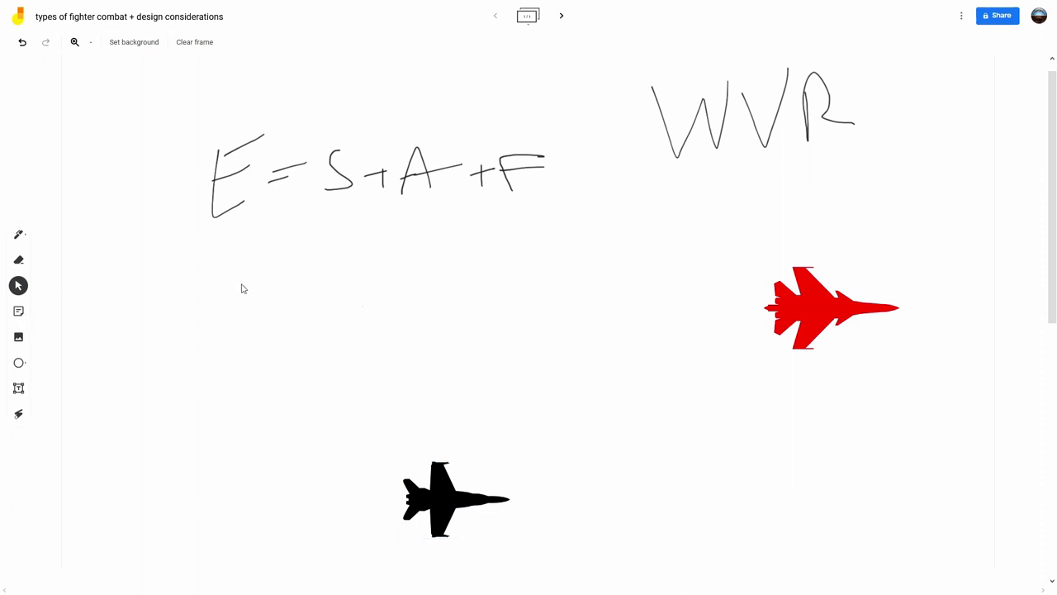
# Reposition the black jet and turn it to point left.
pyautogui.moveTo(455, 504); pyautogui.dragTo(453, 454)
pyautogui.click(567, 438)
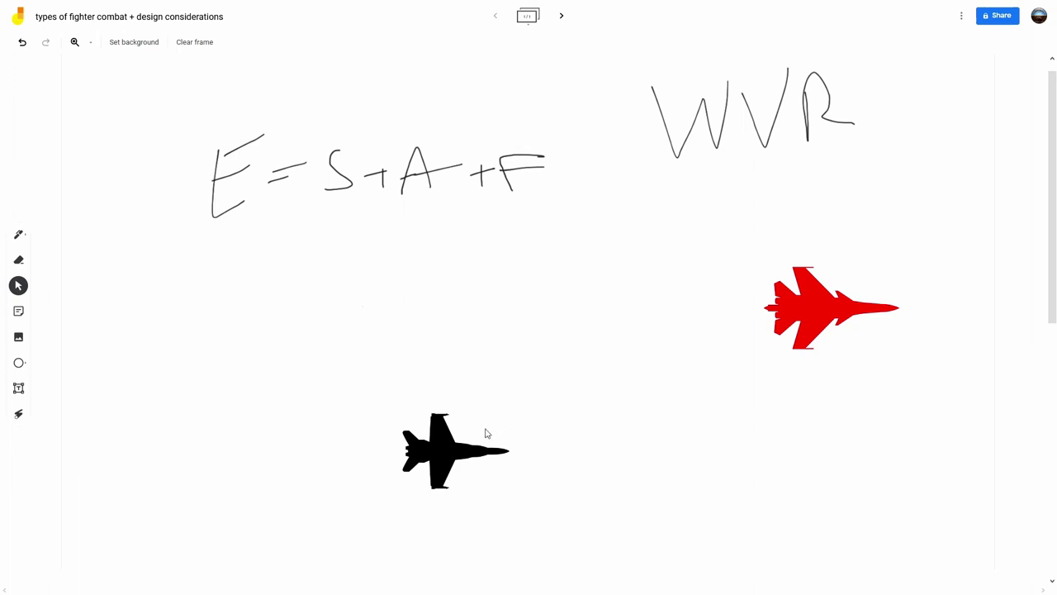
pyautogui.moveTo(475, 436); pyautogui.dragTo(495, 459)
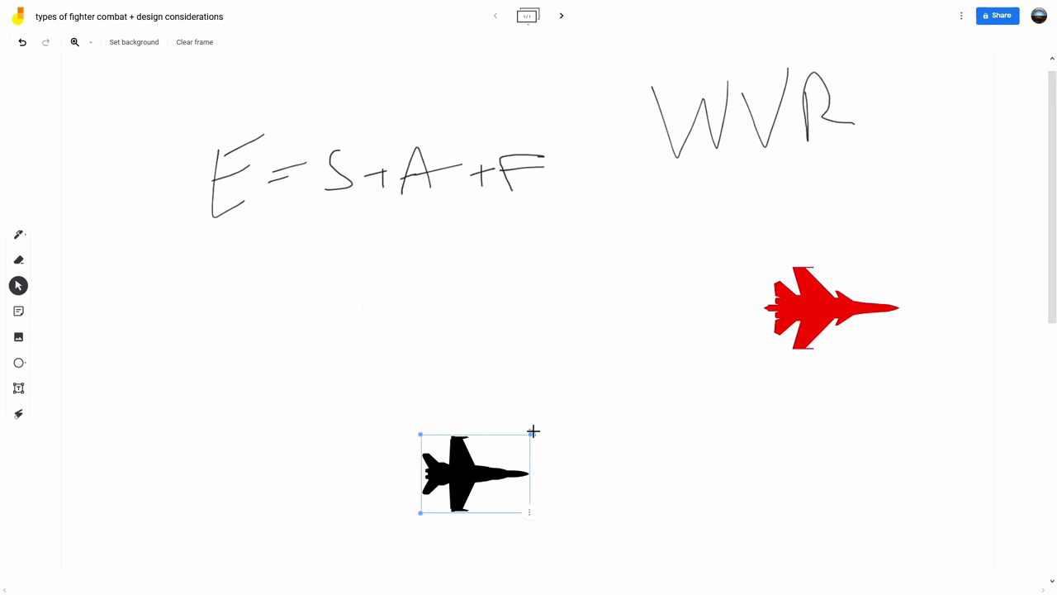
pyautogui.moveTo(532, 430); pyautogui.dragTo(387, 342)
pyautogui.click(661, 479)
pyautogui.moveTo(486, 480); pyautogui.dragTo(612, 334)
pyautogui.moveTo(568, 254); pyautogui.dragTo(566, 342)
pyautogui.click(598, 388)
pyautogui.moveTo(618, 317); pyautogui.dragTo(510, 420)
# Bring the red jet left above the black jet, with the black jet just below-right.
pyautogui.moveTo(829, 305); pyautogui.dragTo(520, 316)
pyautogui.moveTo(527, 405); pyautogui.dragTo(550, 423)
pyautogui.moveTo(534, 330); pyautogui.dragTo(505, 349)
pyautogui.moveTo(529, 438); pyautogui.dragTo(546, 429)
pyautogui.click(527, 202)
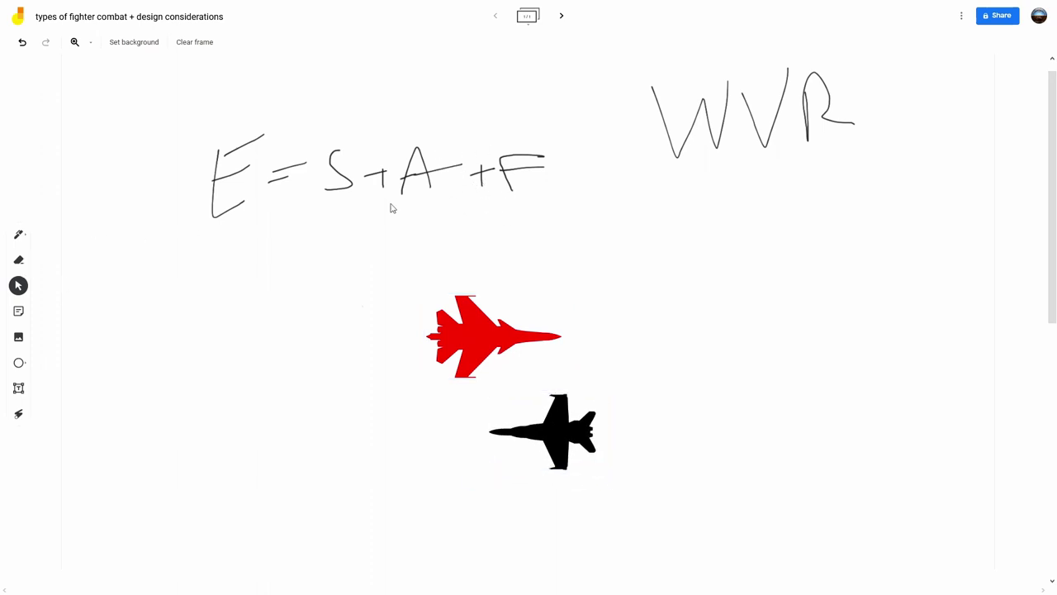
# Erase the +F strokes so the equation reads E=S+A.
pyautogui.click(18, 259)
pyautogui.moveTo(545, 166)
pyautogui.mouseDown()
pyautogui.moveTo(444, 156)
pyautogui.moveTo(438, 177)
pyautogui.moveTo(488, 167)
pyautogui.moveTo(534, 180)
pyautogui.moveTo(550, 132)
pyautogui.moveTo(537, 166)
pyautogui.mouseUp()
pyautogui.click(18, 285)
# Nudge the red jet and shift the black jet left beneath it.
pyautogui.moveTo(525, 347); pyautogui.dragTo(530, 332)
pyautogui.moveTo(558, 424); pyautogui.dragTo(489, 388)
pyautogui.moveTo(502, 339); pyautogui.dragTo(523, 349)
pyautogui.moveTo(515, 405); pyautogui.dragTo(530, 408)
pyautogui.click(566, 421)
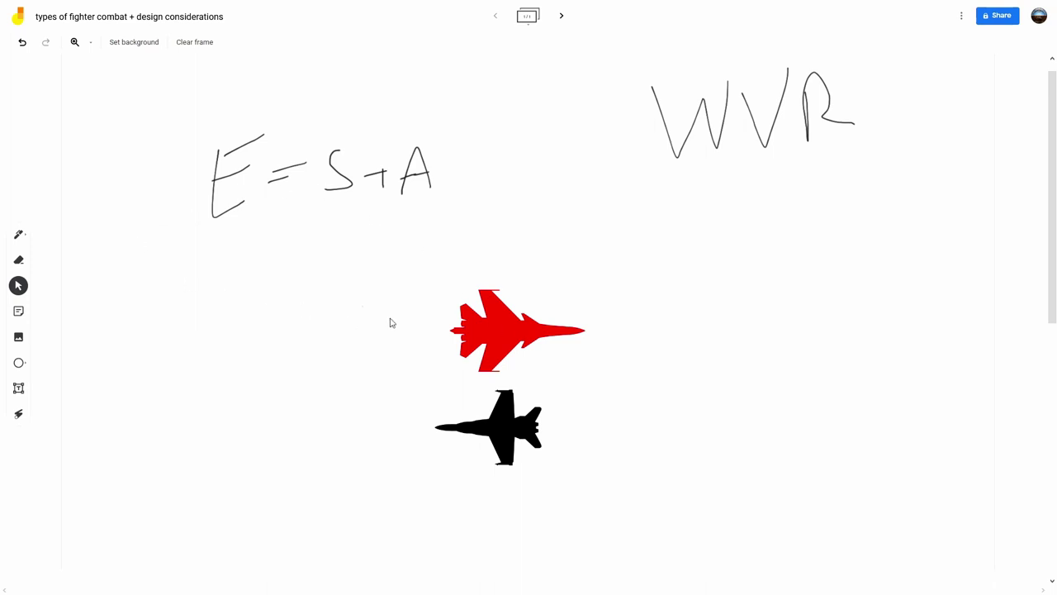
# Rotate the red jet to point right and move it to the right.
pyautogui.moveTo(520, 325); pyautogui.dragTo(500, 294)
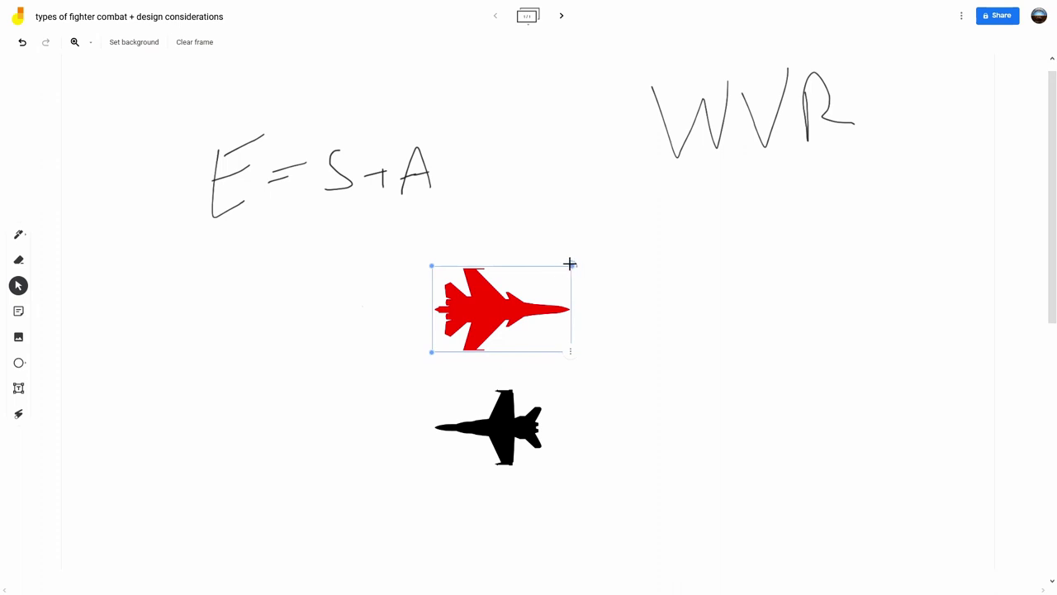
pyautogui.moveTo(568, 265); pyautogui.dragTo(375, 401)
pyautogui.click(503, 427)
pyautogui.moveTo(503, 427); pyautogui.dragTo(517, 435)
pyautogui.click(503, 323)
pyautogui.moveTo(434, 352); pyautogui.dragTo(614, 240)
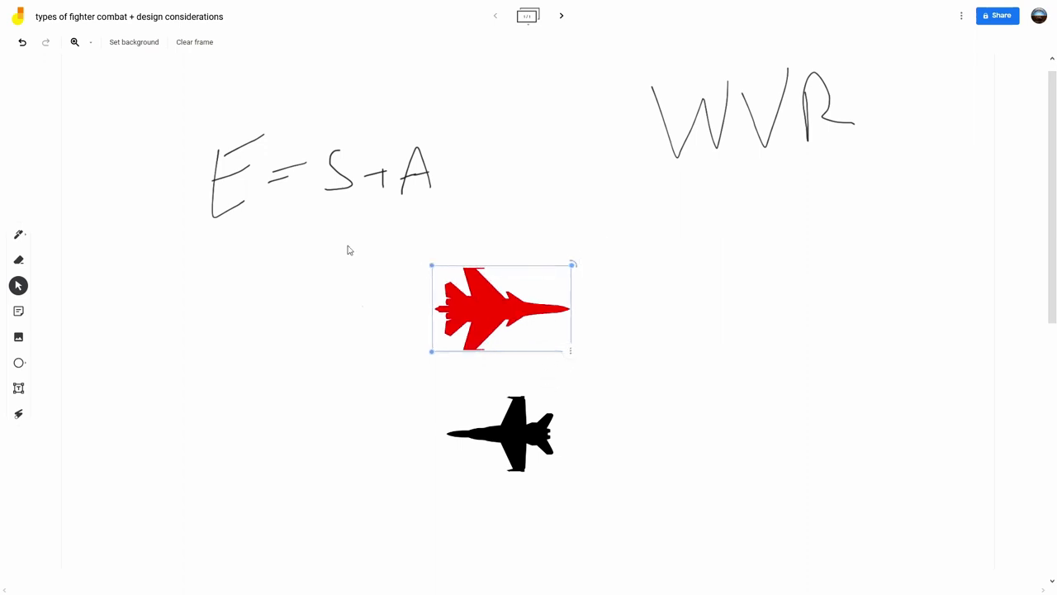
pyautogui.click(274, 199)
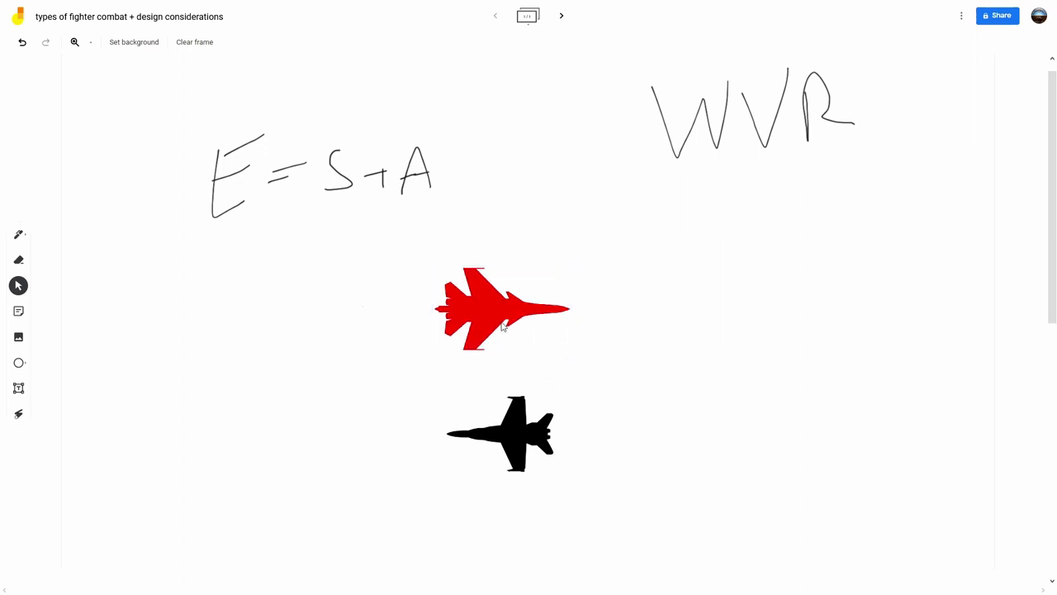
pyautogui.moveTo(533, 322); pyautogui.dragTo(663, 337)
# Move the black jet up and left beside the red jet and enlarge it slightly.
pyautogui.moveTo(523, 430); pyautogui.dragTo(427, 325)
pyautogui.moveTo(461, 373); pyautogui.dragTo(449, 392)
pyautogui.click(468, 425)
pyautogui.moveTo(630, 344); pyautogui.dragTo(634, 377)
pyautogui.click(543, 411)
pyautogui.moveTo(458, 393)
pyautogui.mouseDown()
pyautogui.moveTo(438, 378)
pyautogui.moveTo(455, 381)
pyautogui.mouseUp()
pyautogui.click(511, 448)
# Enlarge both the red and black jets so they sit level, tail to tail.
pyautogui.click(526, 384)
pyautogui.click(614, 373)
pyautogui.click(551, 376)
pyautogui.click(447, 380)
pyautogui.click(549, 371)
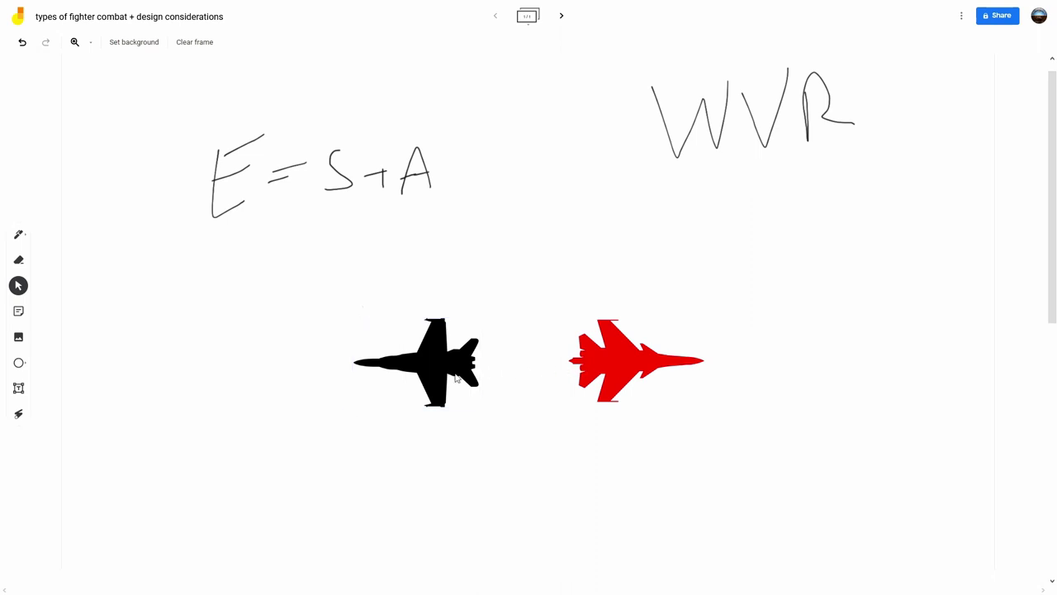
pyautogui.click(372, 389)
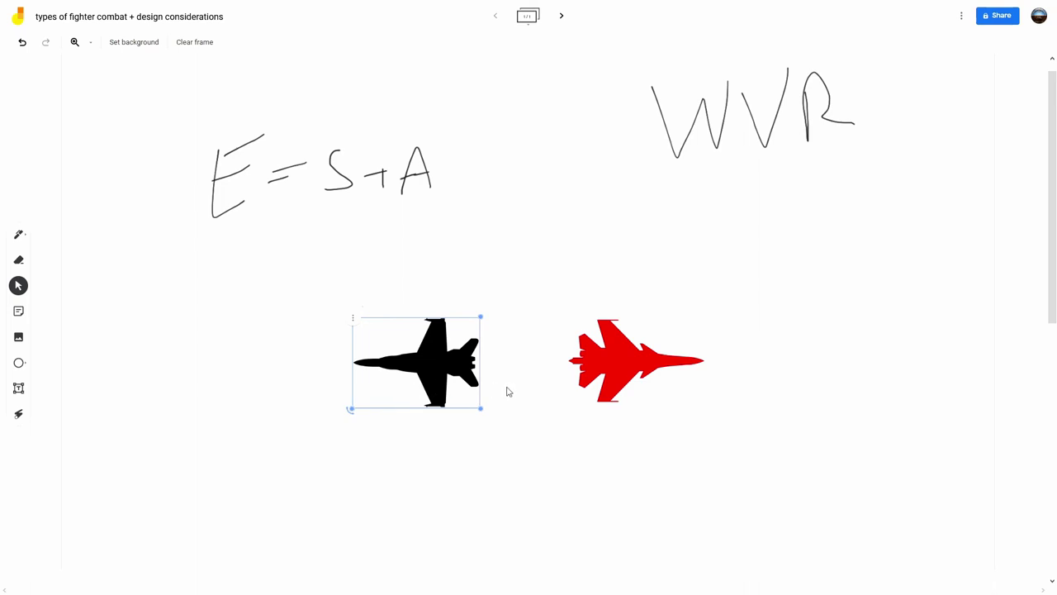
pyautogui.moveTo(667, 376)
pyautogui.mouseDown()
pyautogui.moveTo(694, 377)
pyautogui.moveTo(665, 377)
pyautogui.mouseUp()
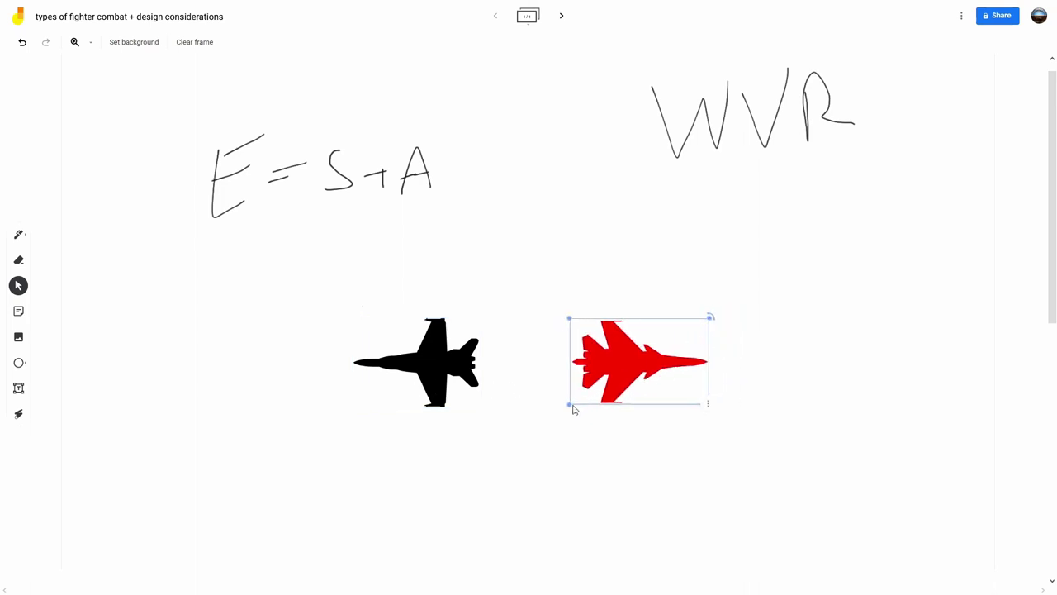
pyautogui.moveTo(569, 404); pyautogui.dragTo(557, 412)
pyautogui.click(462, 389)
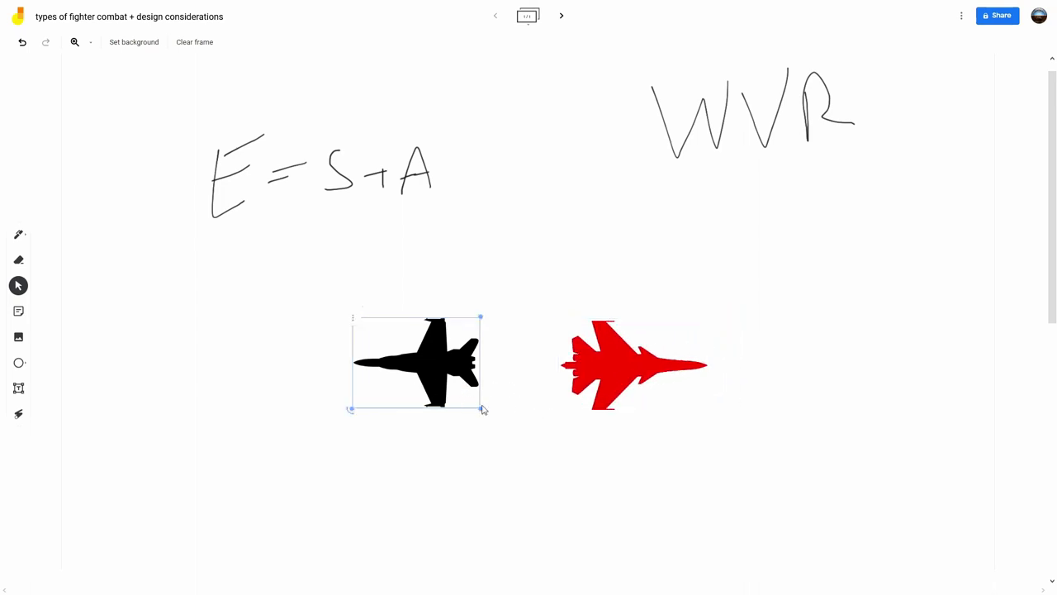
pyautogui.moveTo(479, 406); pyautogui.dragTo(488, 415)
pyautogui.click(514, 424)
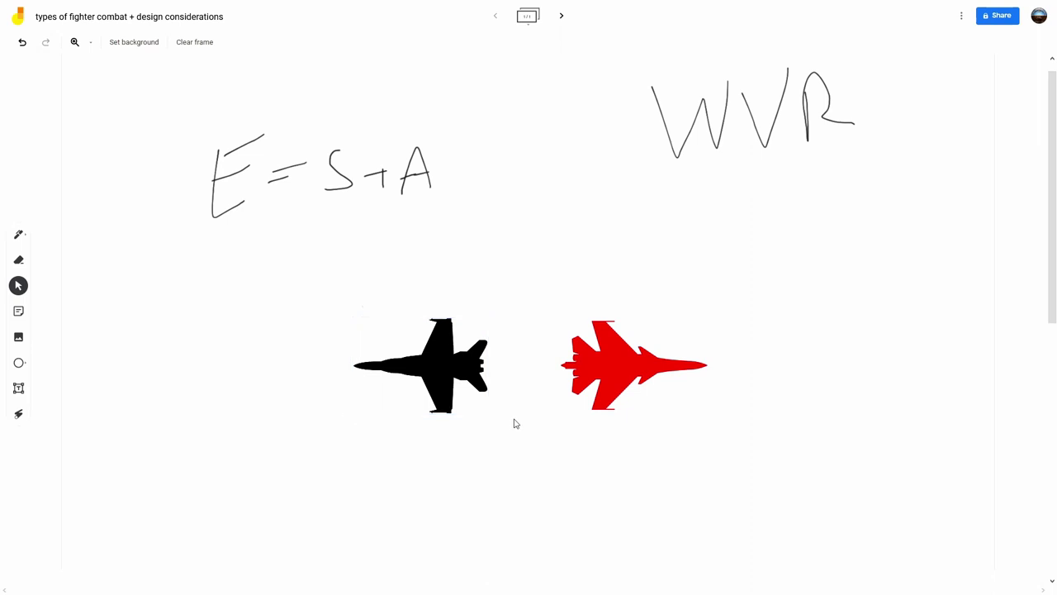